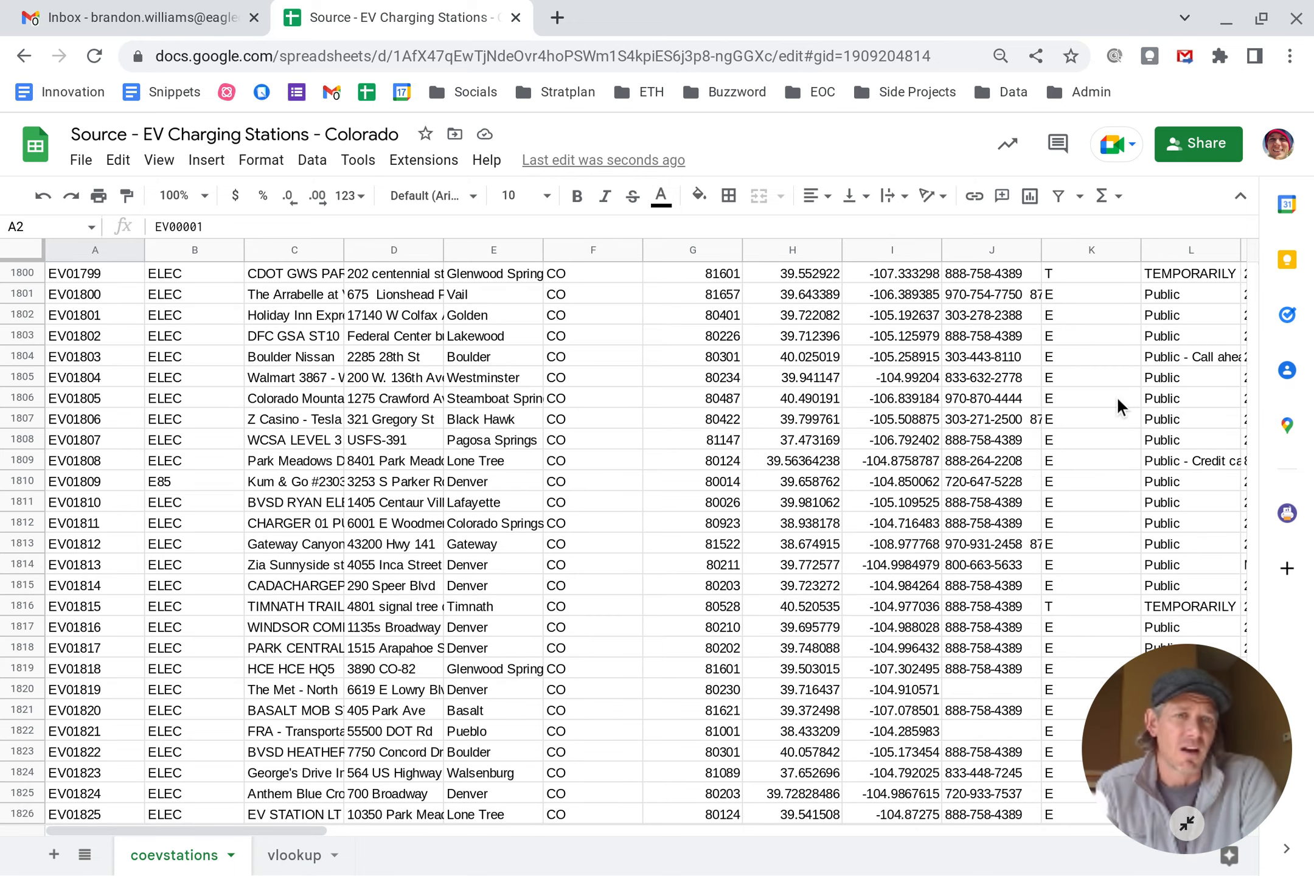
pyautogui.scroll(20, 1116, 397)
pyautogui.scroll(20, 1116, 396)
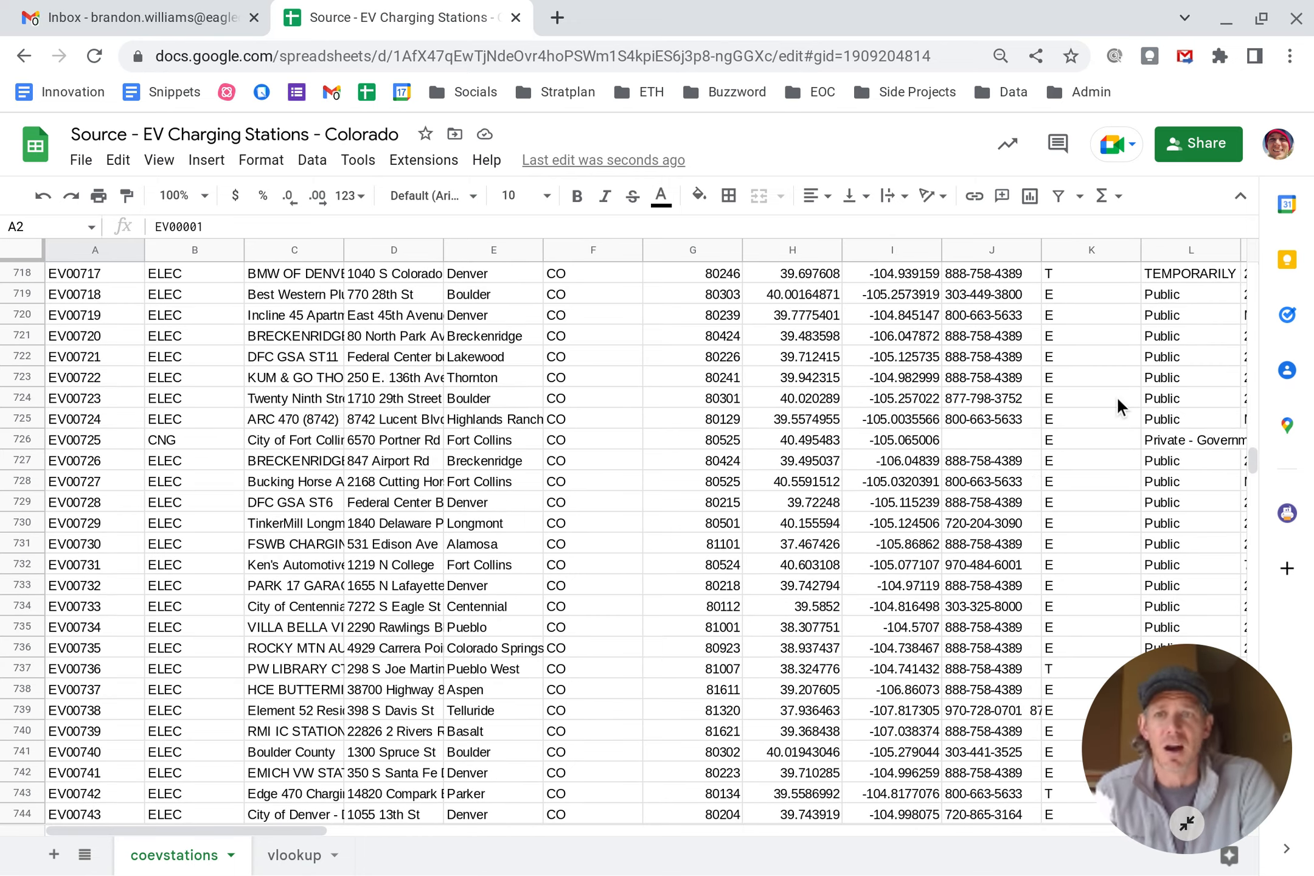
pyautogui.scroll(20, 1120, 407)
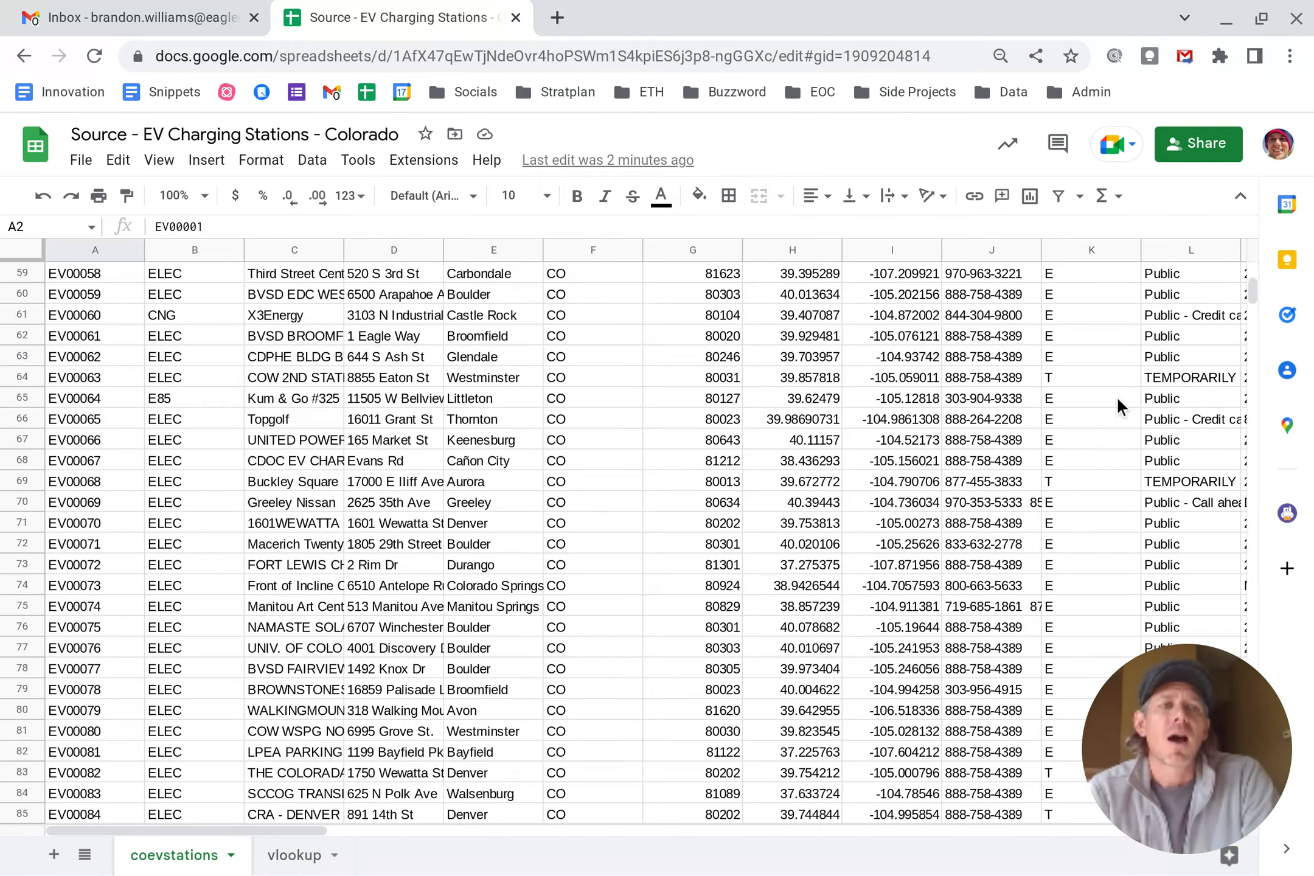
pyautogui.scroll(2, 653, 416)
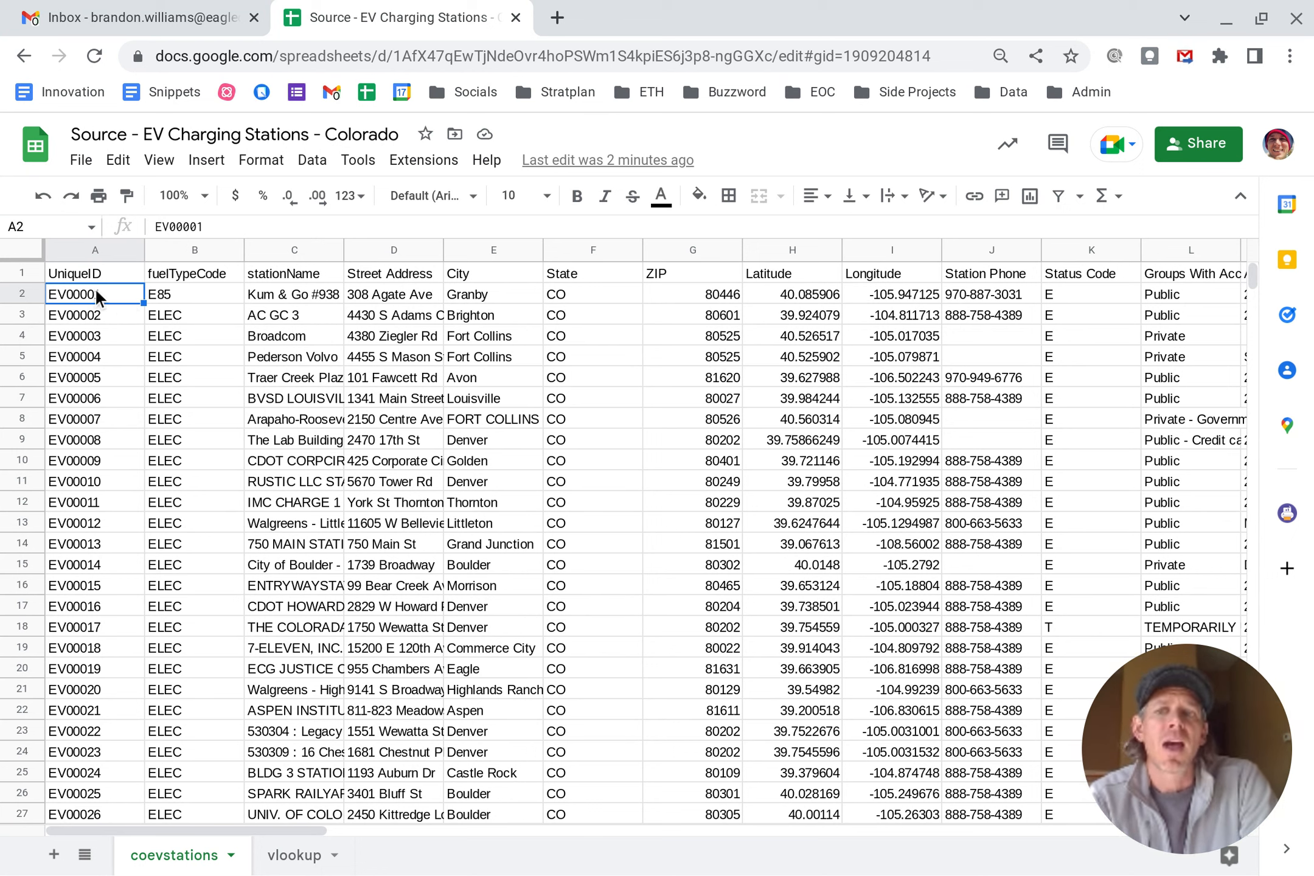
# Step: On the vlookup sheet, enter the labels ID, Station Name and Address in cells A1 to A3
pyautogui.click(303, 859)
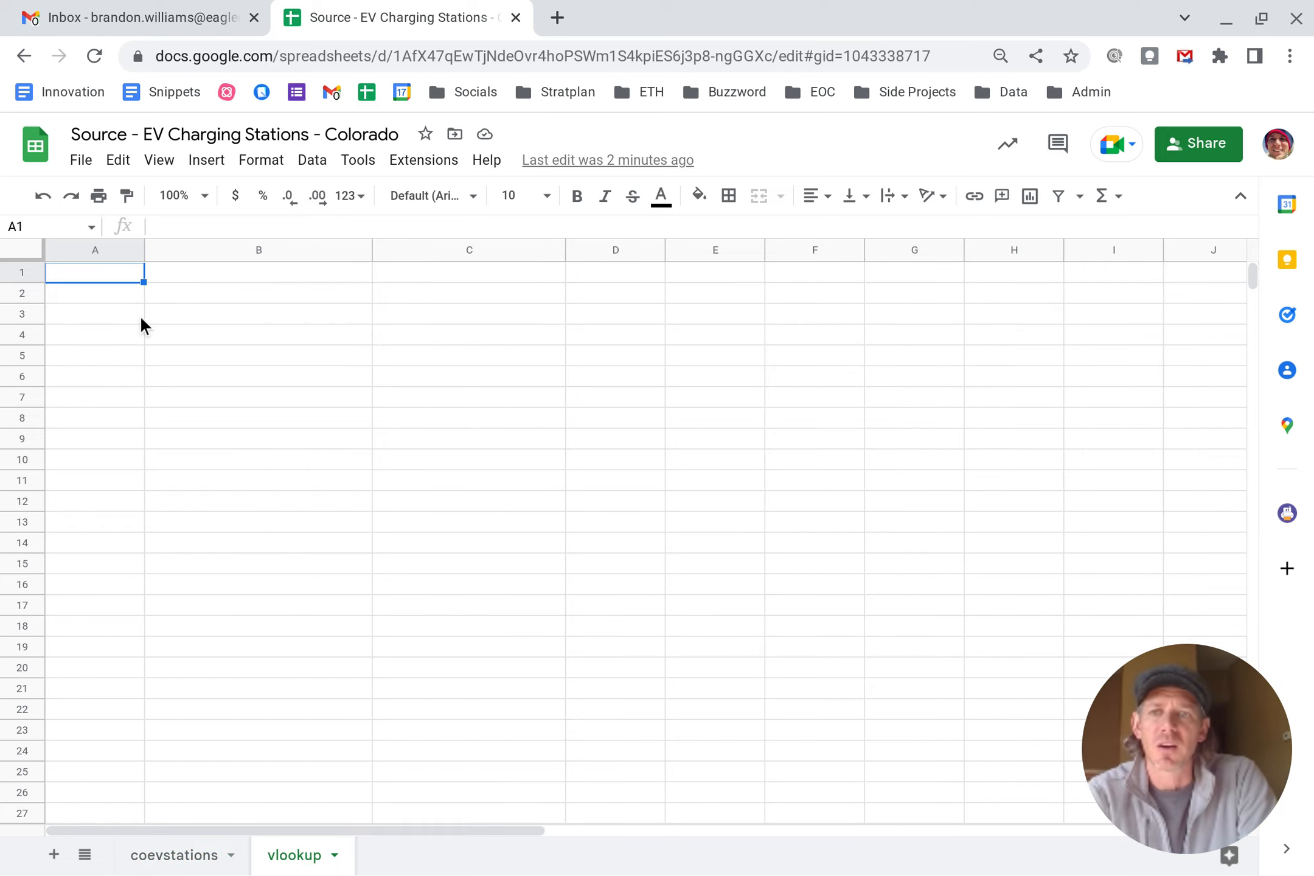
pyautogui.write('ID')
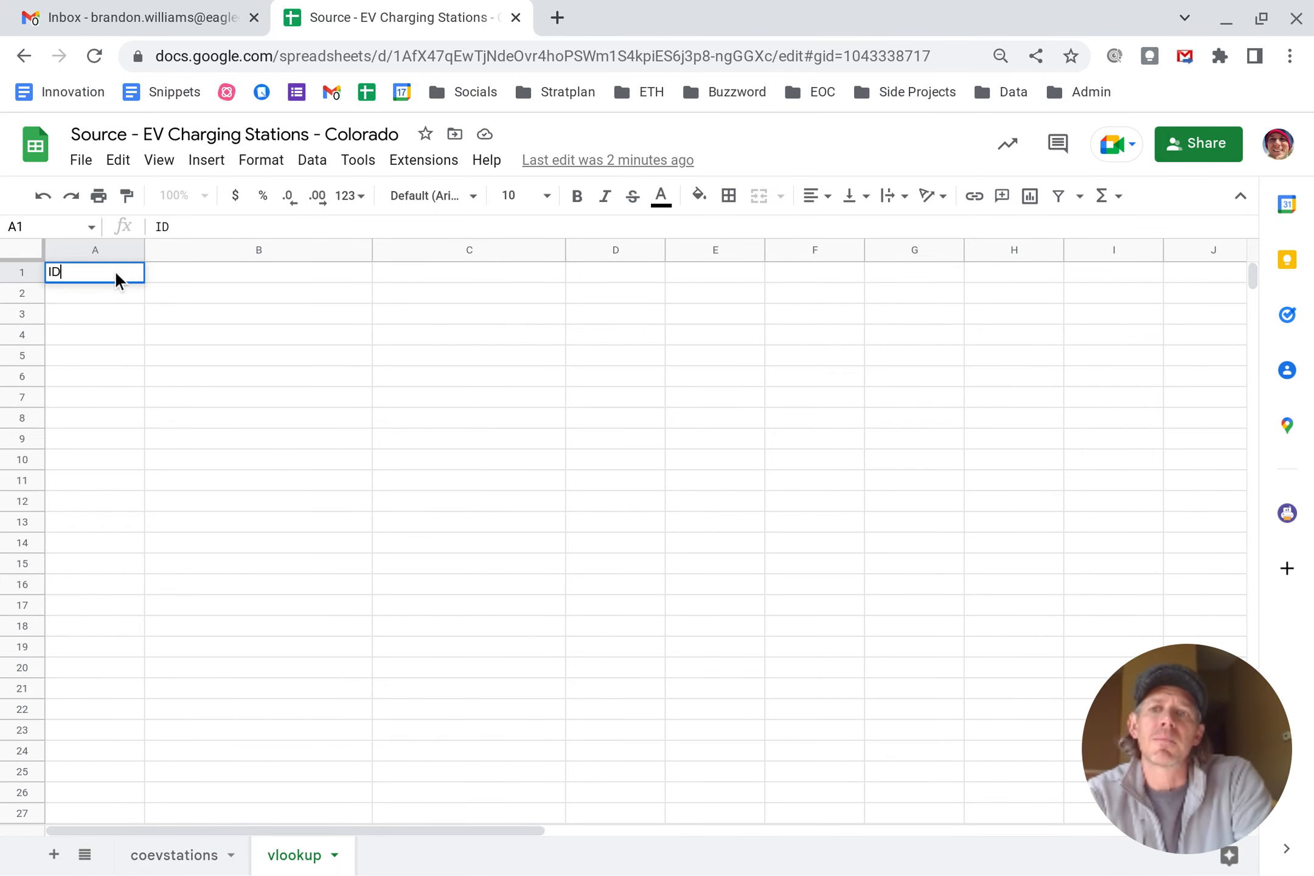
pyautogui.press('Return')
pyautogui.write('Station ')
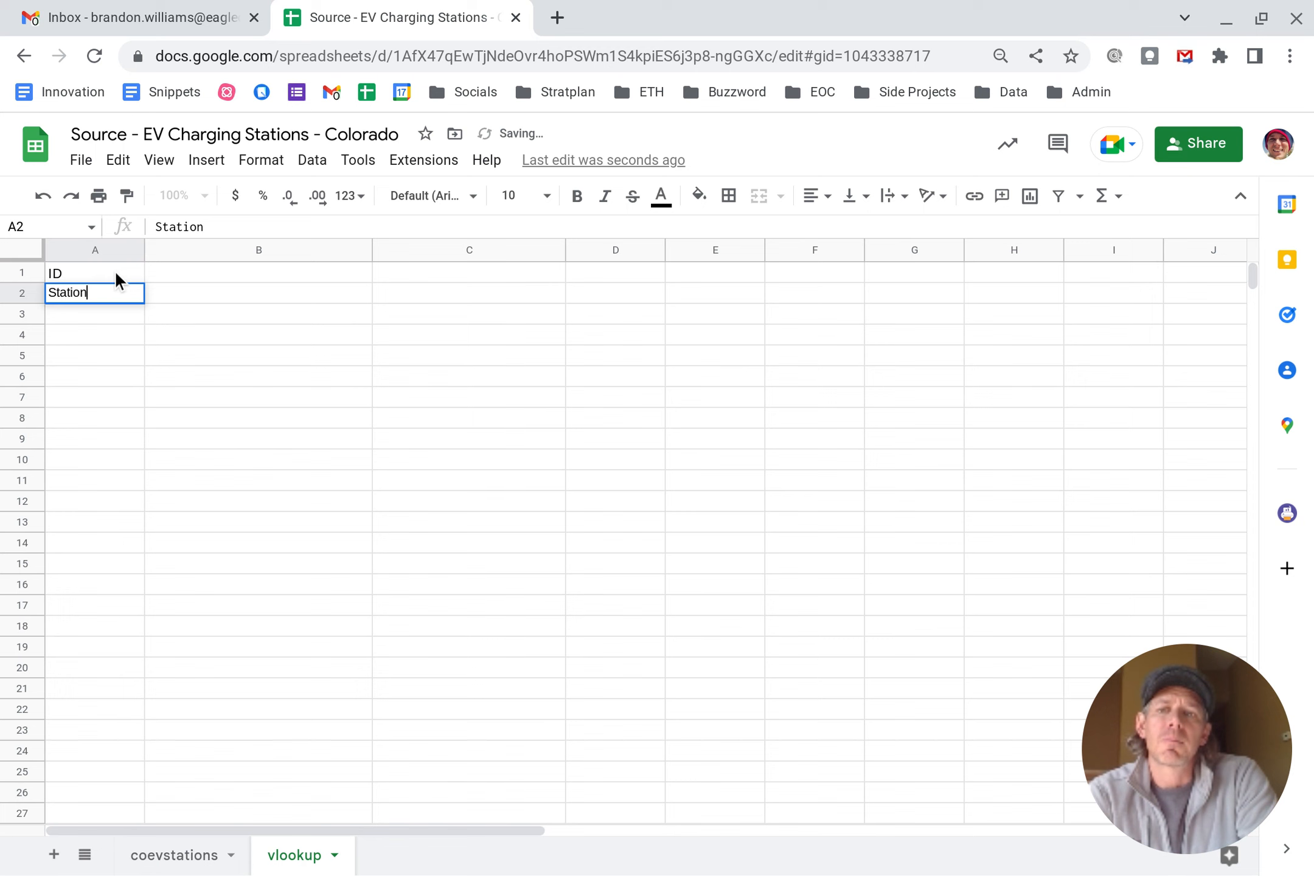
pyautogui.write('Name')
pyautogui.press('Return')
pyautogui.write('A')
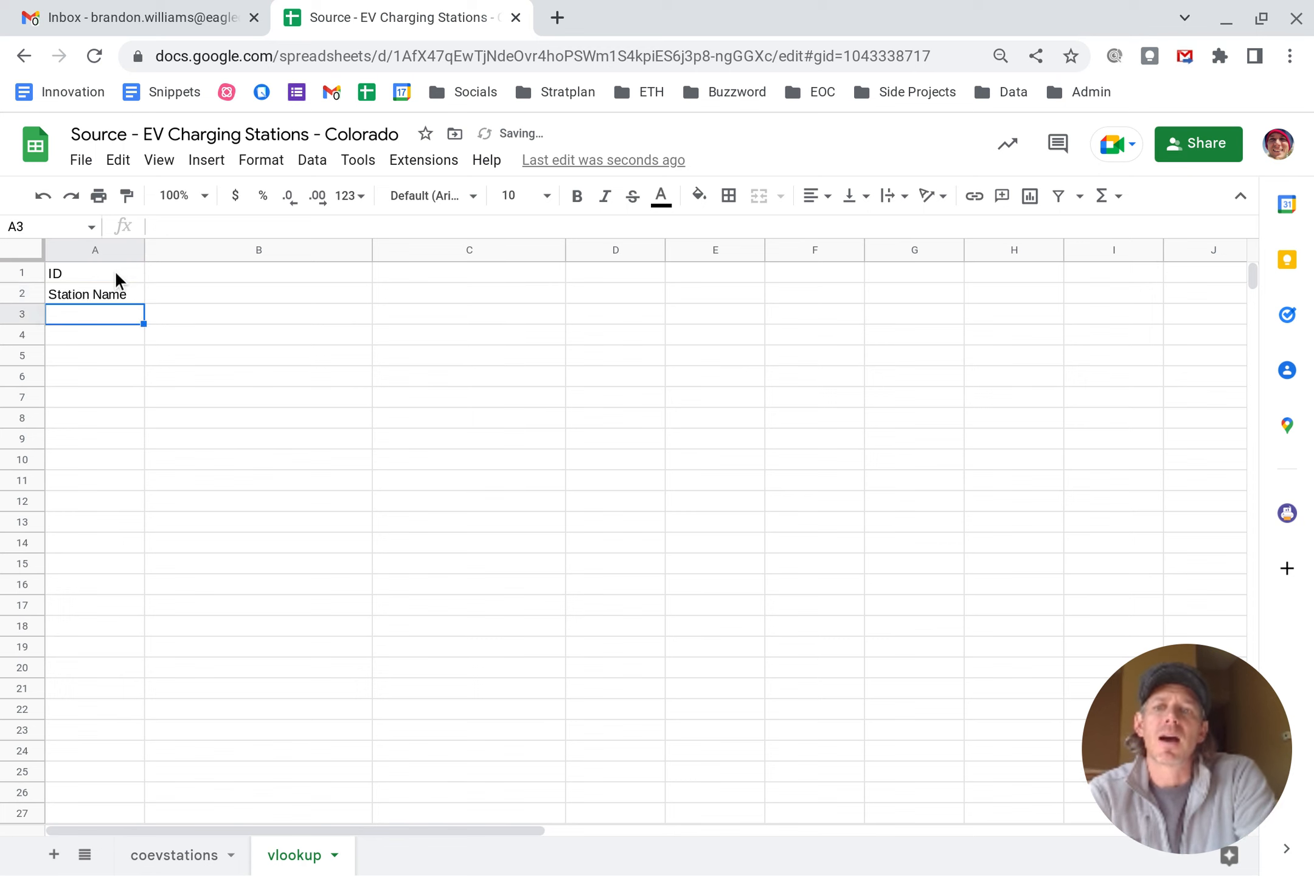
pyautogui.write('ddress')
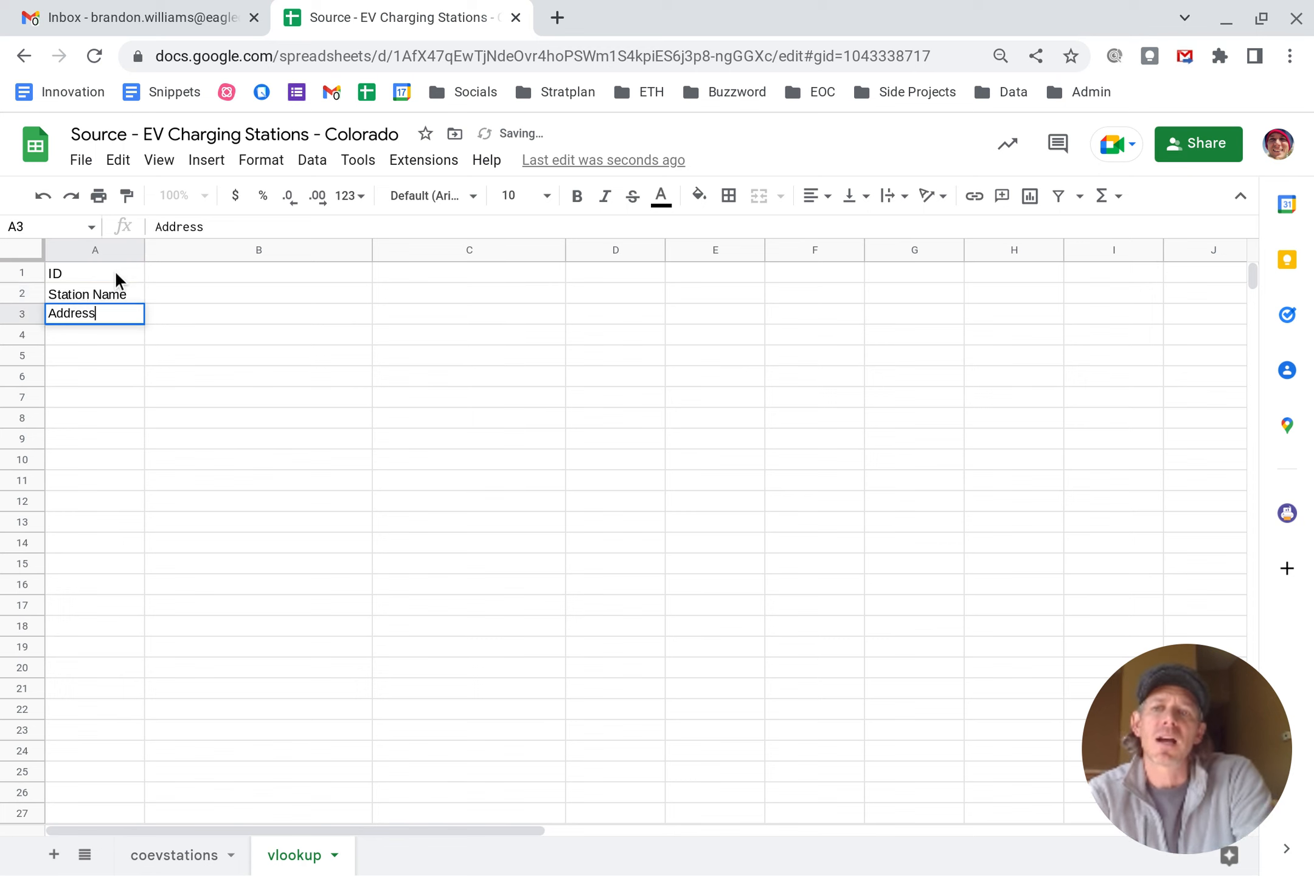
pyautogui.press('Return')
# Step: Enter the labels City, State and ZIP in cells A4 to A6
pyautogui.write('City')
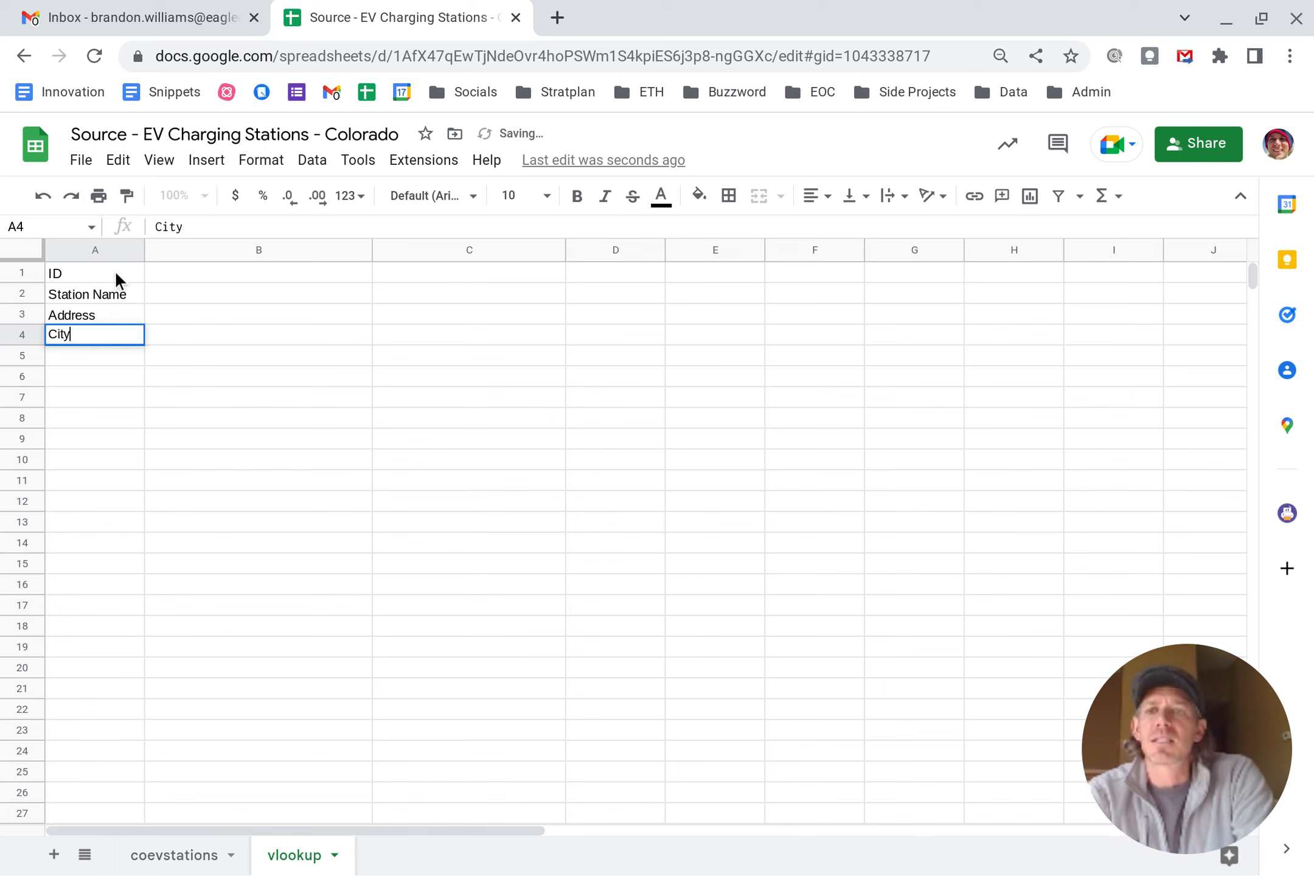
pyautogui.press('Return')
pyautogui.write('State')
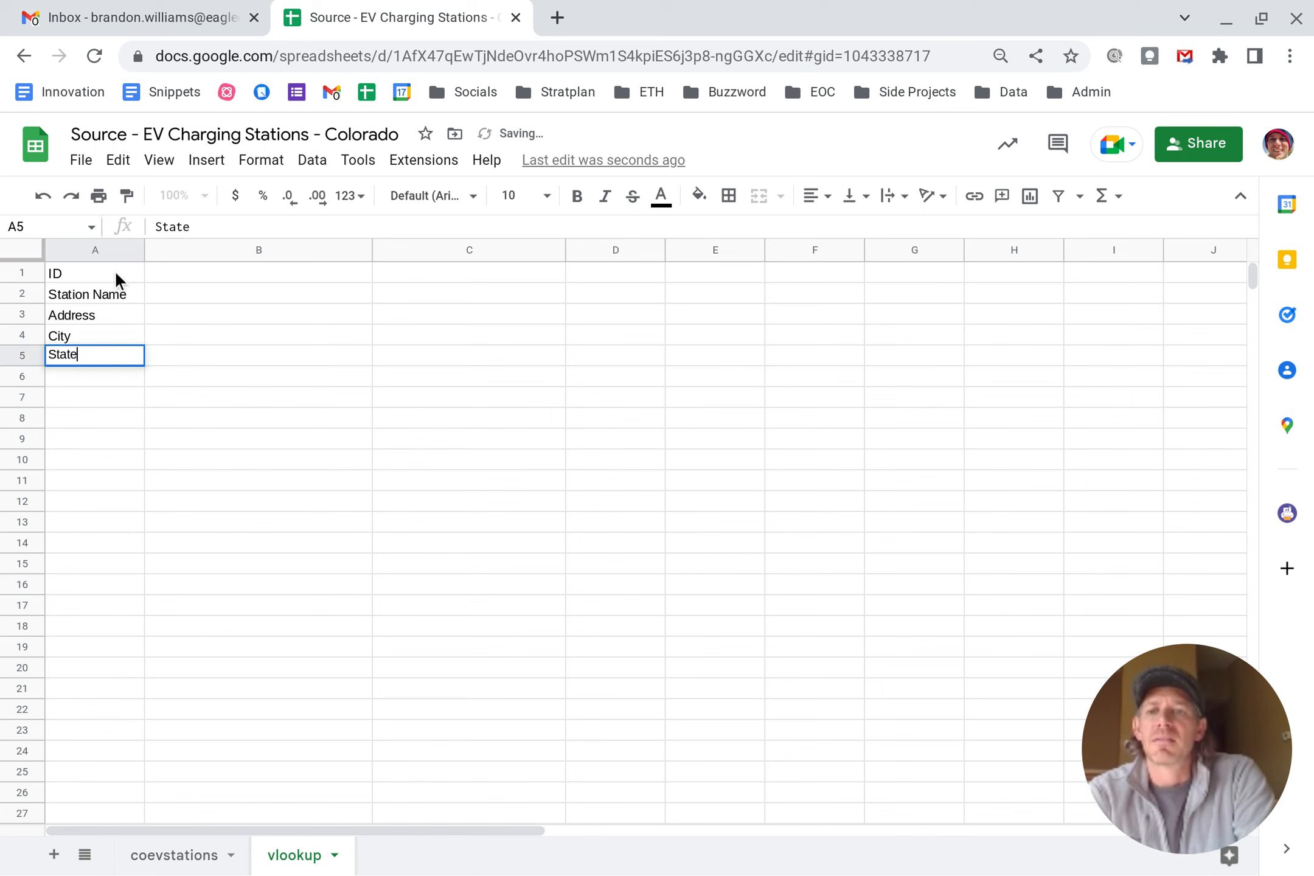
pyautogui.press('Return')
pyautogui.write('Zeip')
pyautogui.press('BackSpace')
pyautogui.press('BackSpace')
pyautogui.press('BackSpace')
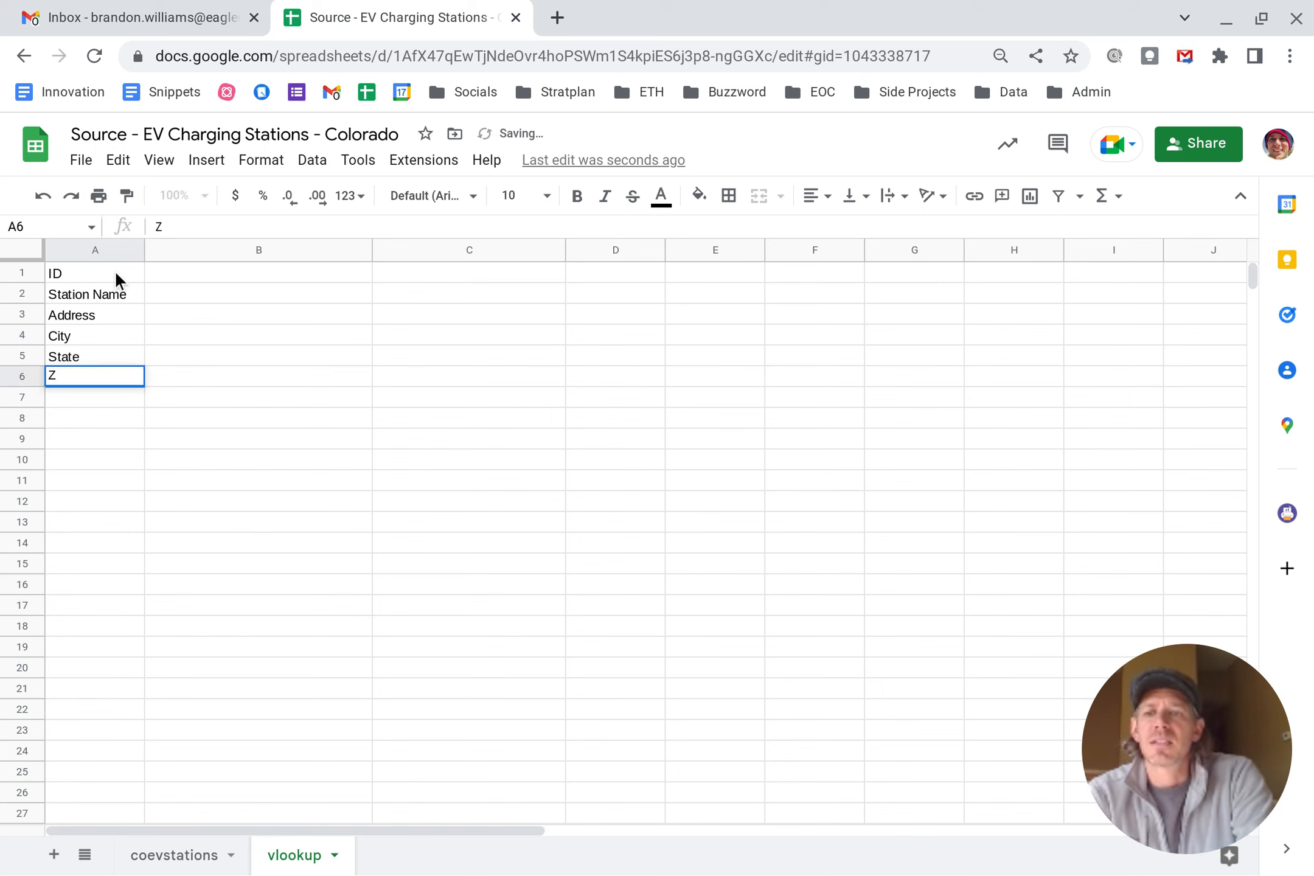
pyautogui.write('IP')
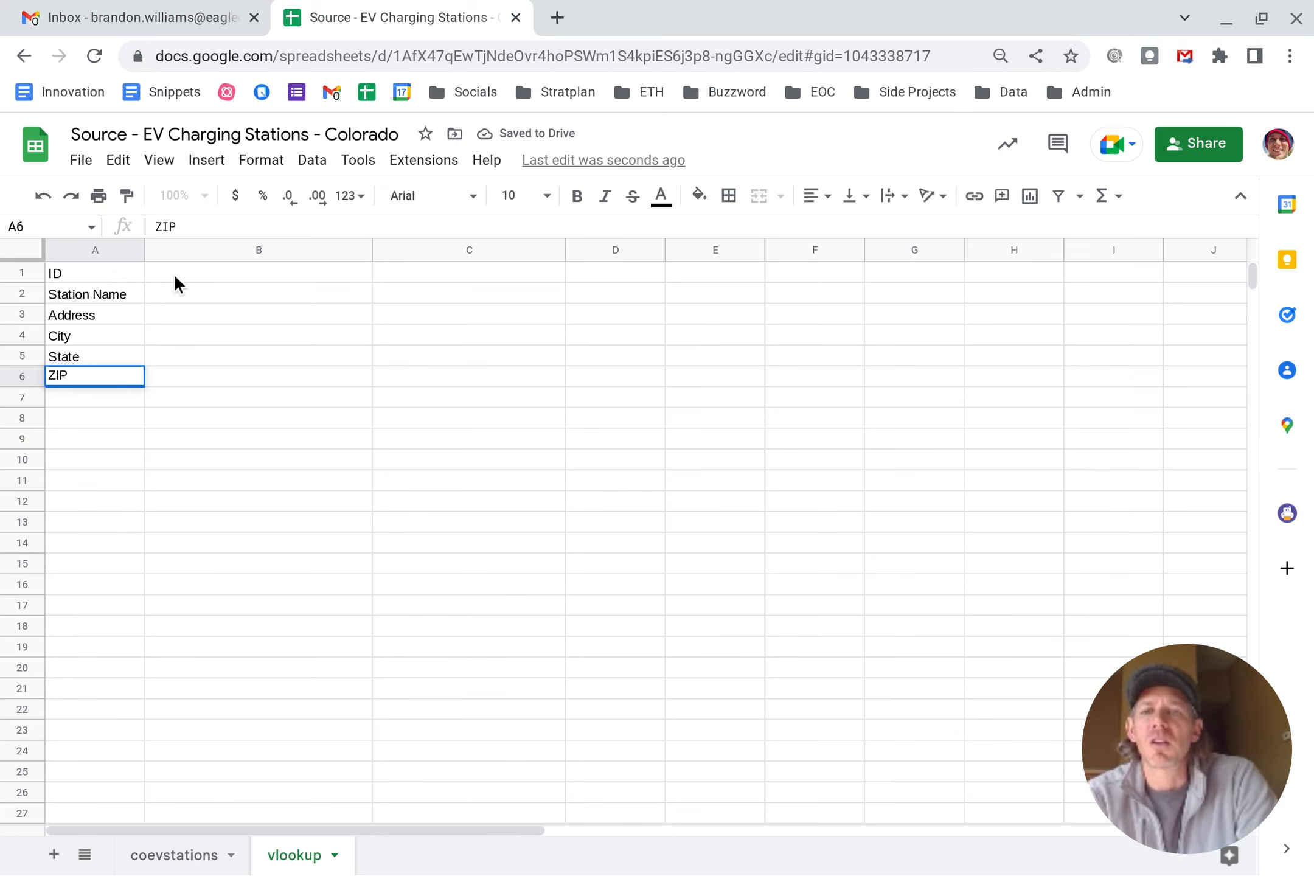
# Step: Start a VLOOKUP formula in cell B2, beside Station Name, with B1 as the search key
pyautogui.click(190, 305)
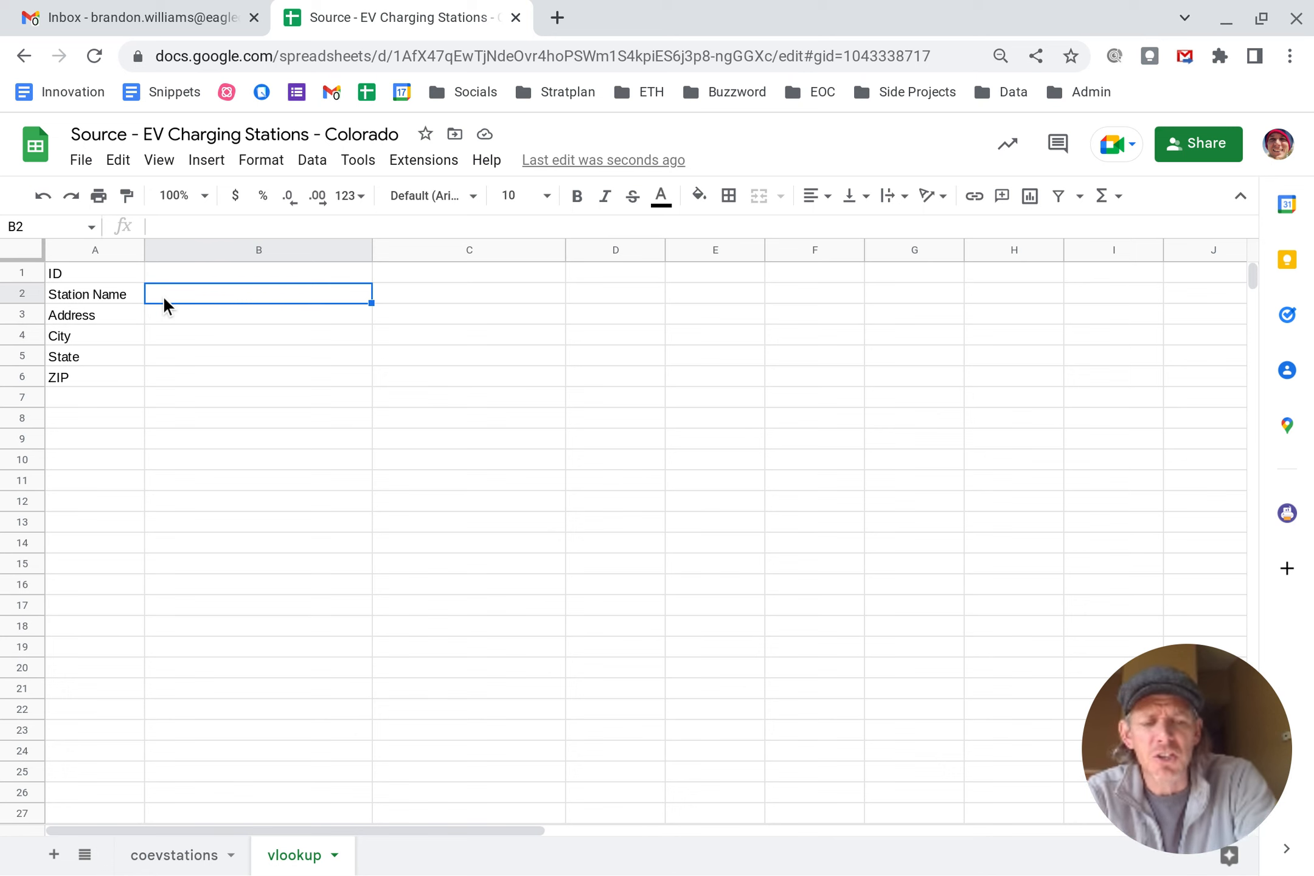
pyautogui.write('=')
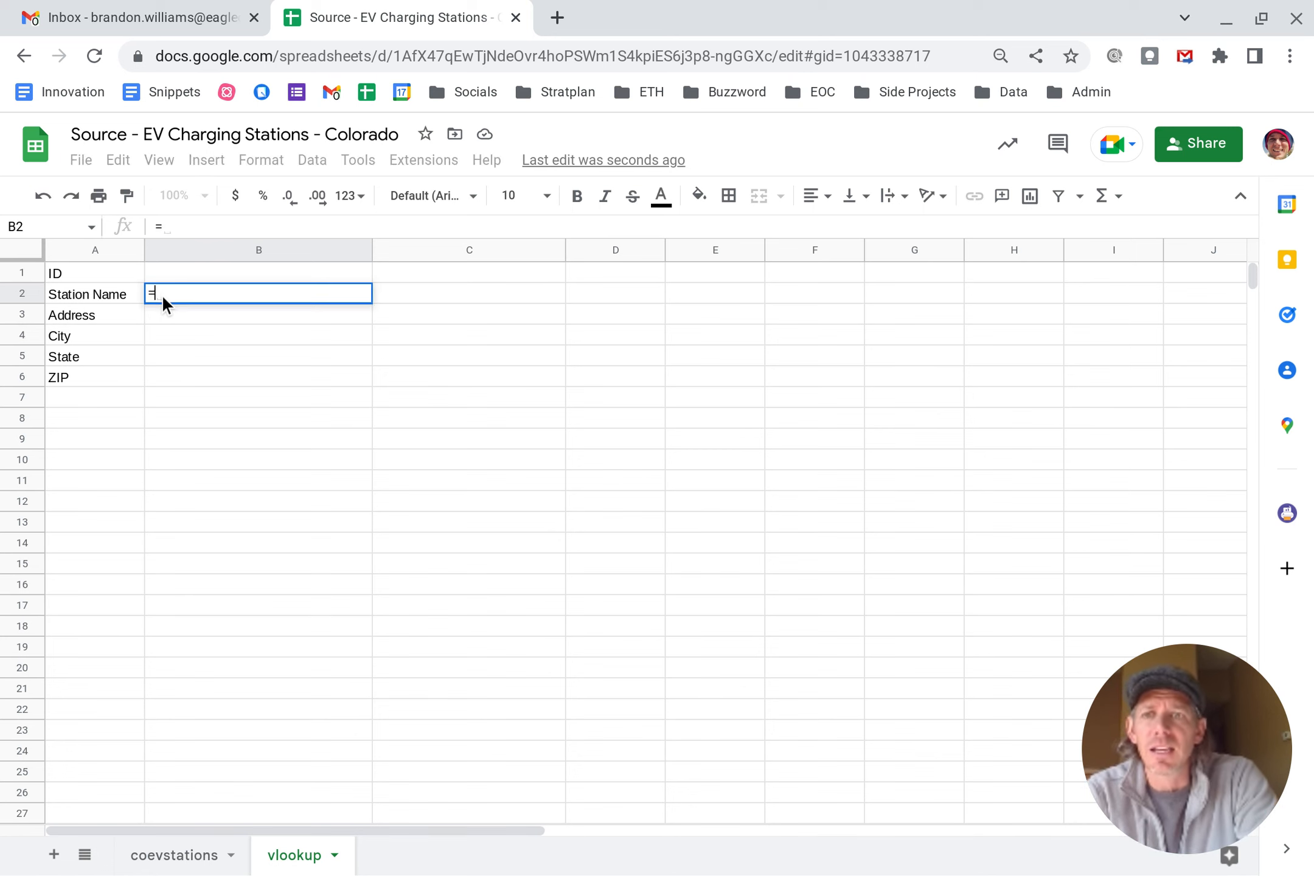
pyautogui.write('Vloo')
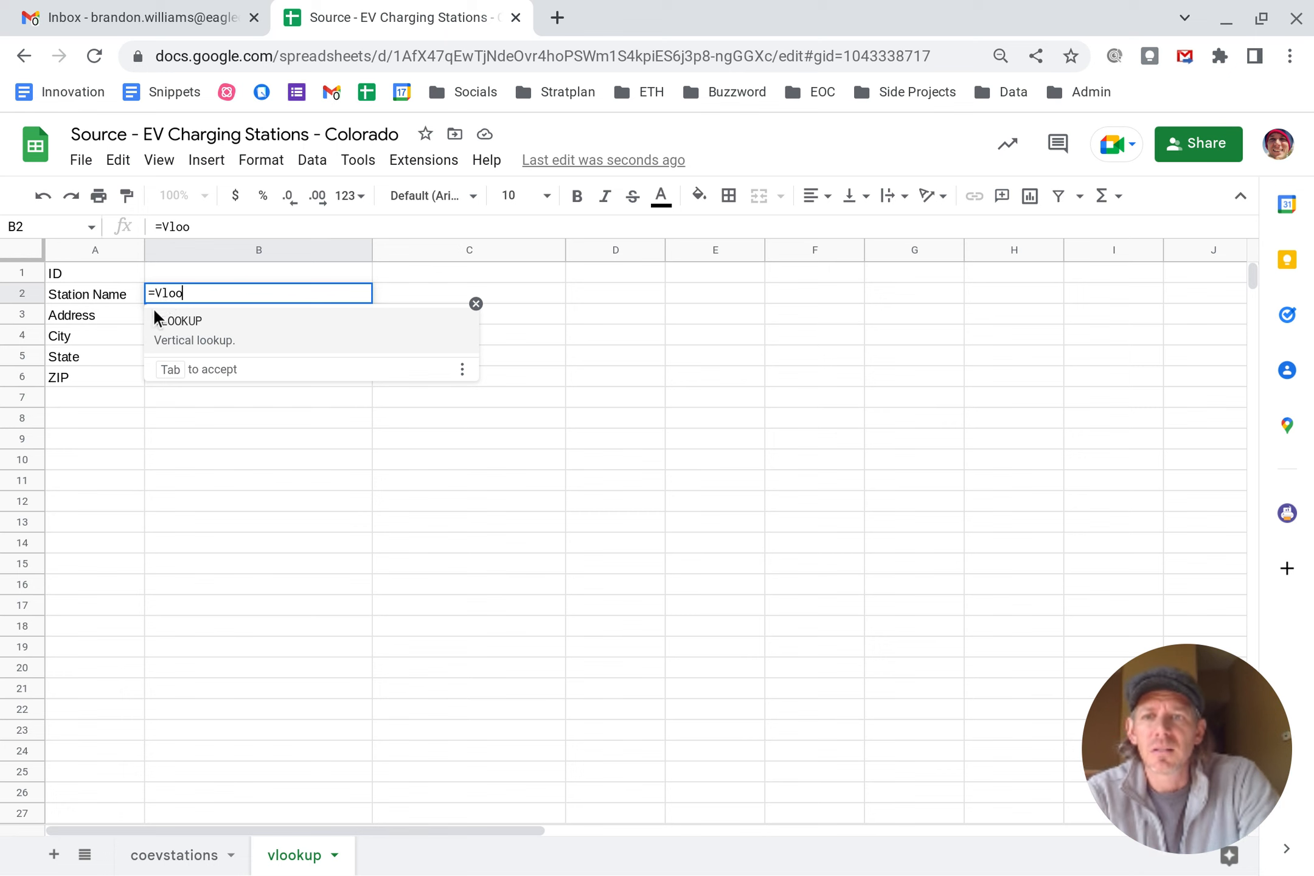
pyautogui.click(182, 332)
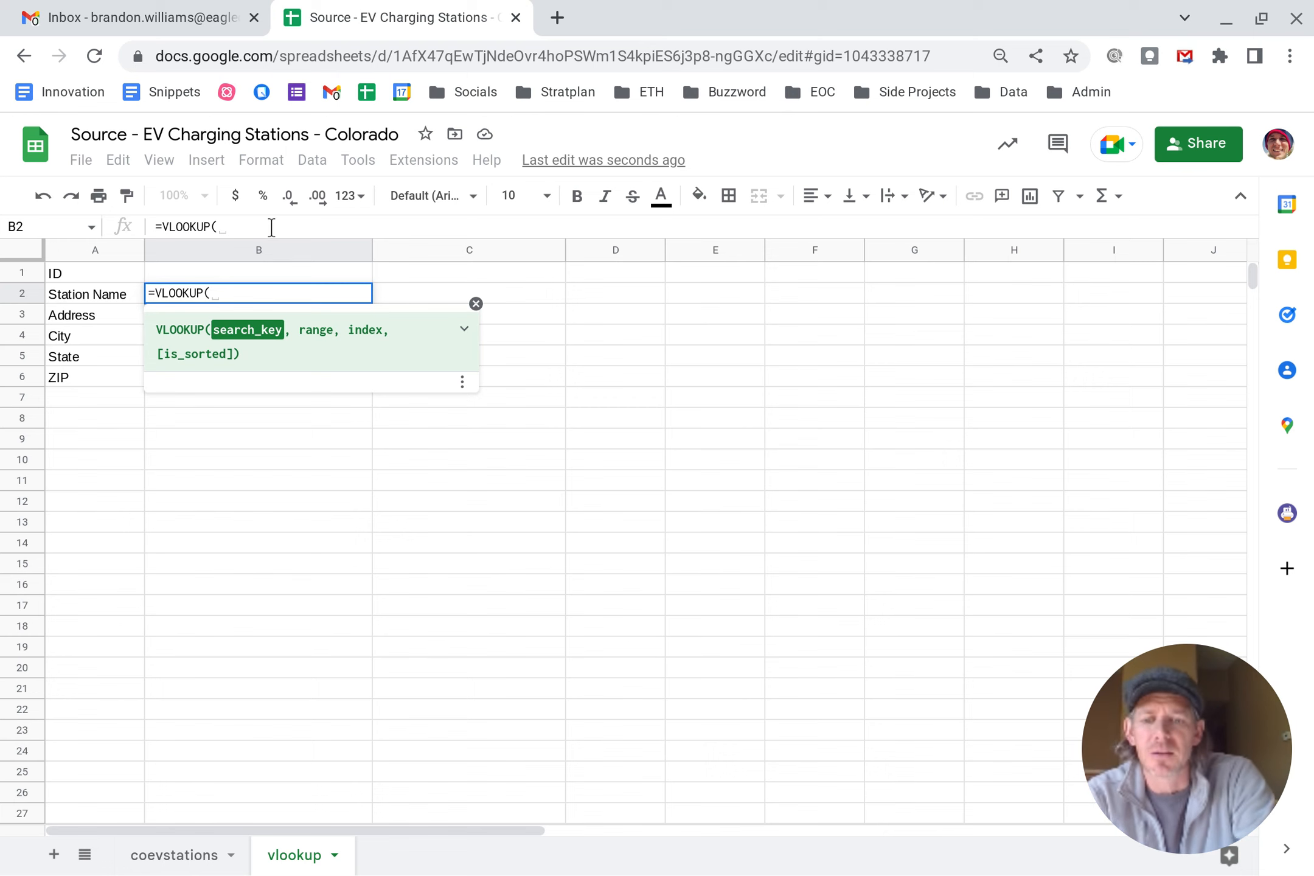
pyautogui.write('B1,')
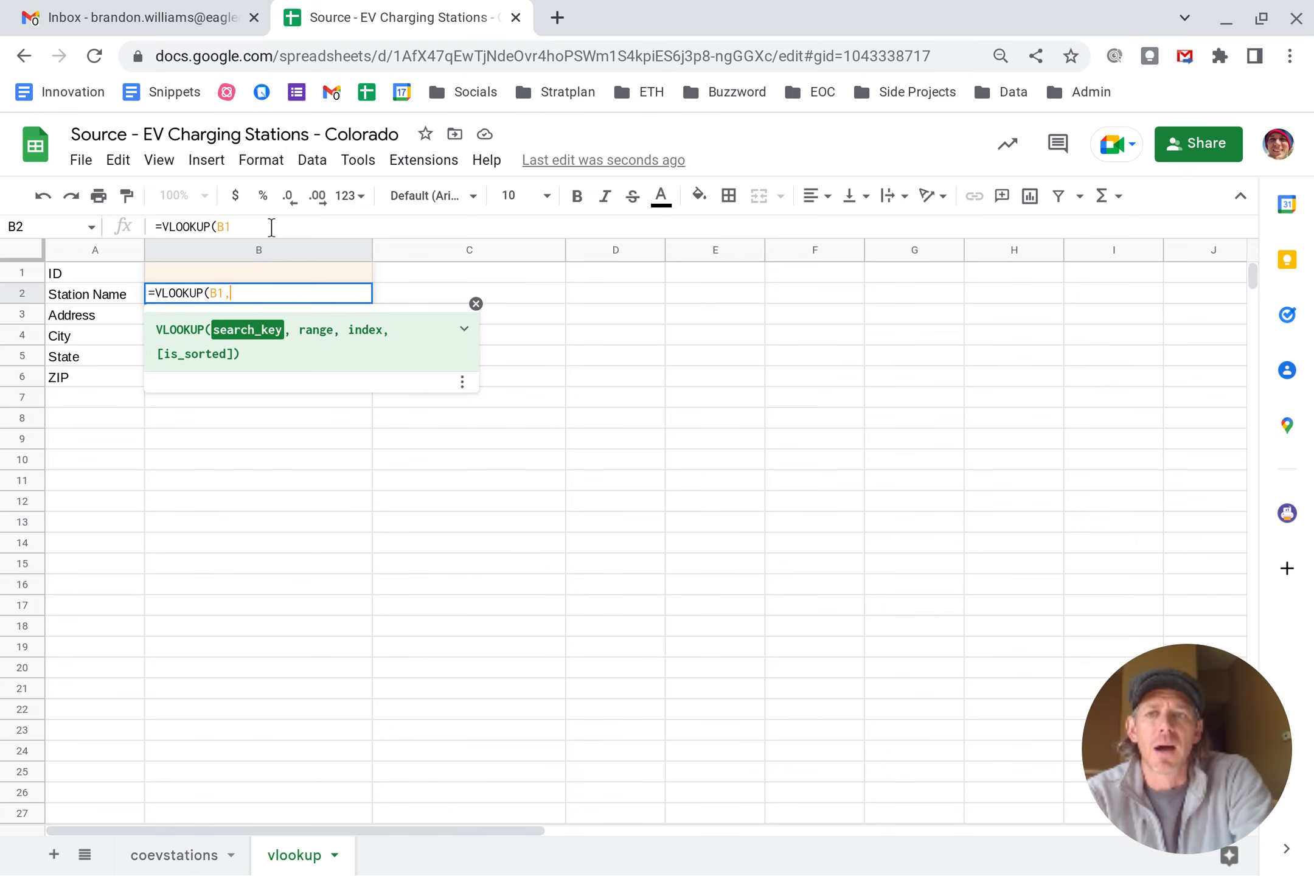
# Step: Set the lookup range of the B2 formula to coevstations!A2:AV1977
pyautogui.write('coev')
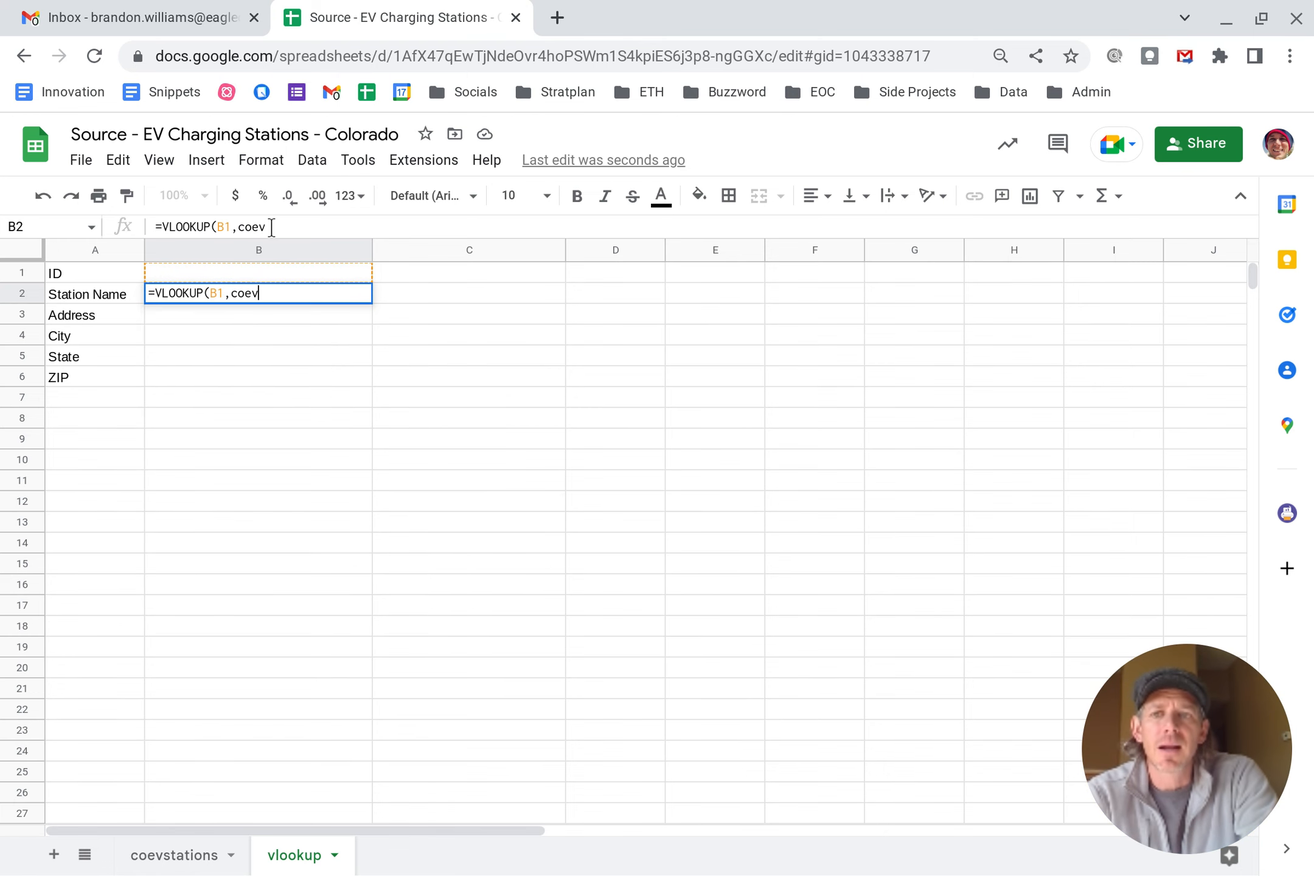
pyautogui.write('stations')
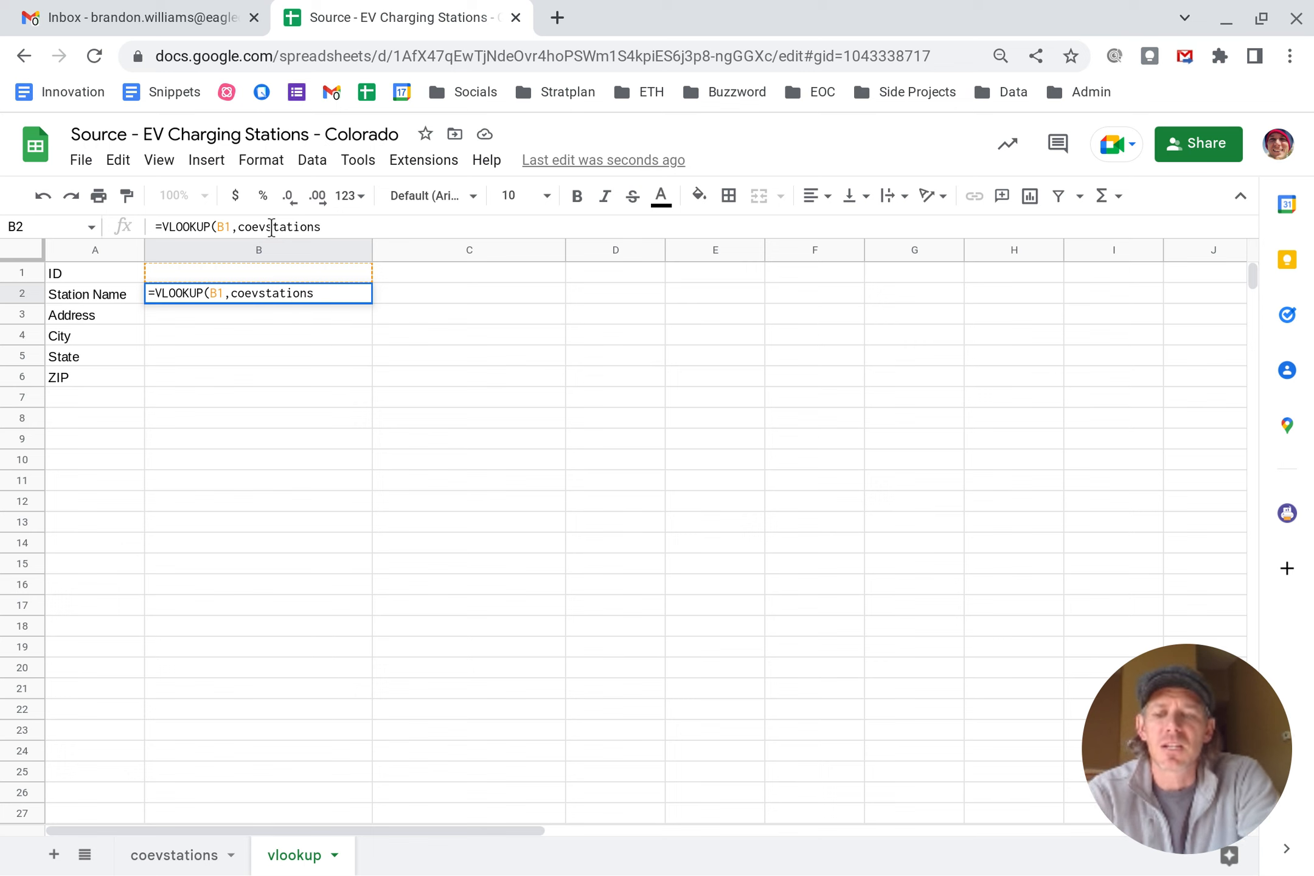
pyautogui.write('!')
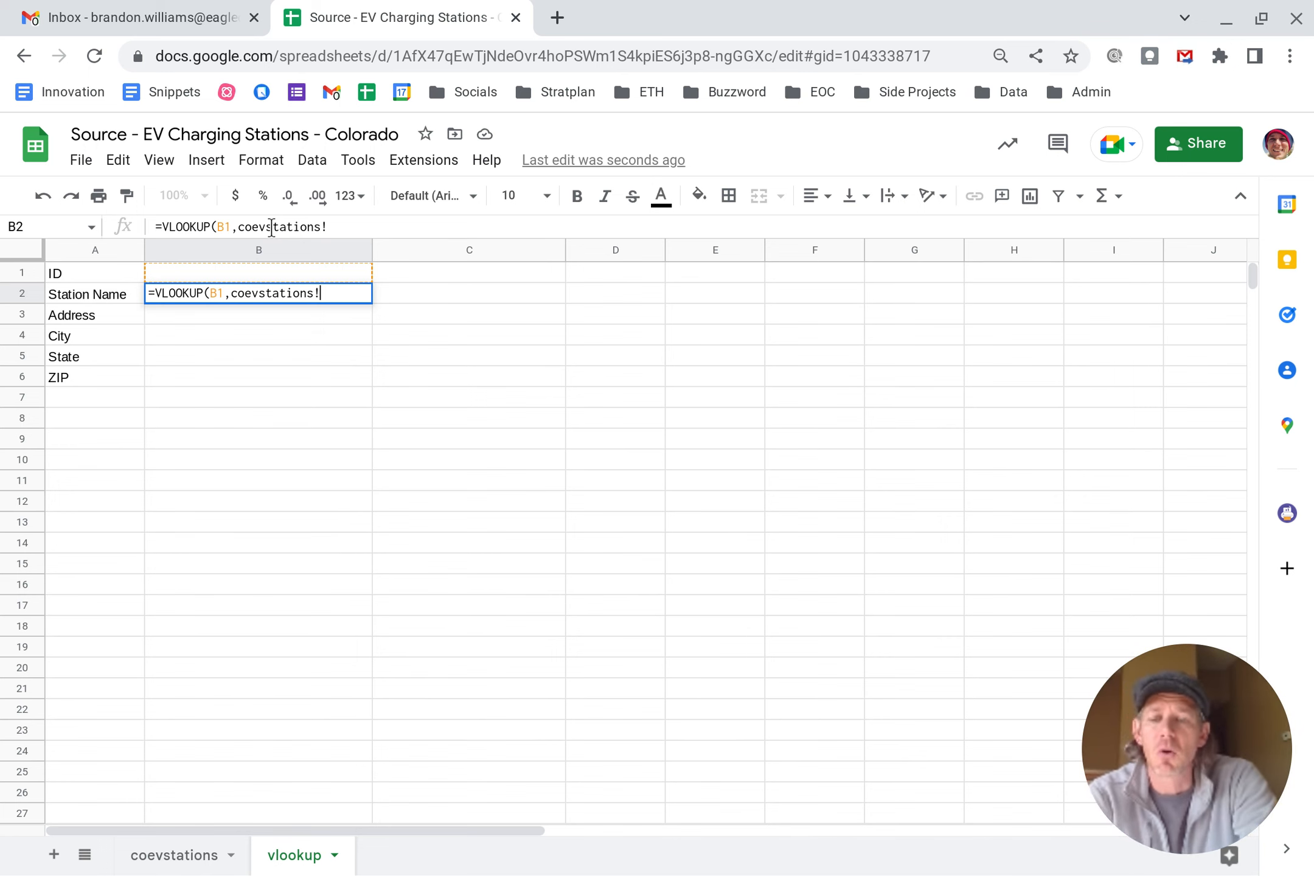
pyautogui.write('A')
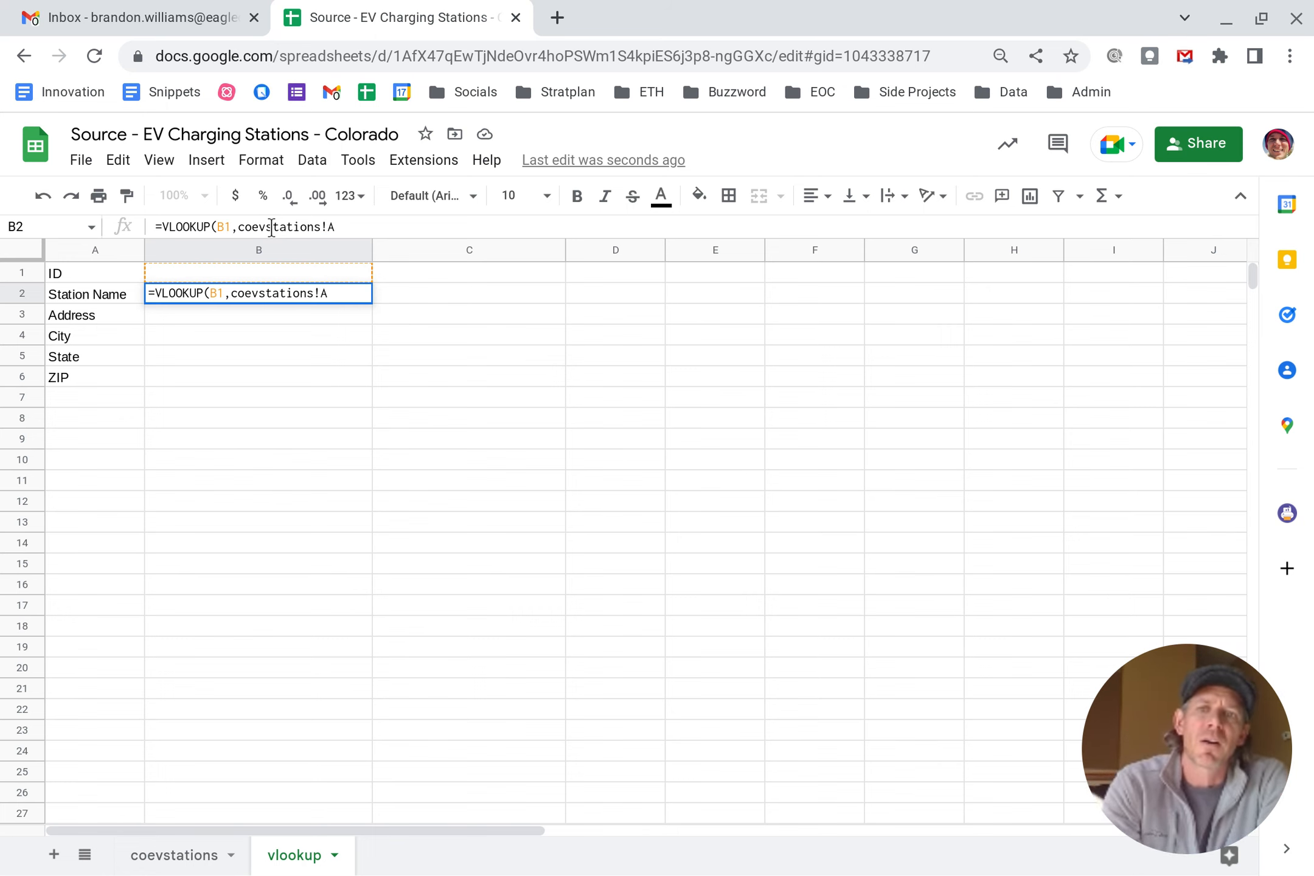
pyautogui.write('2:AV')
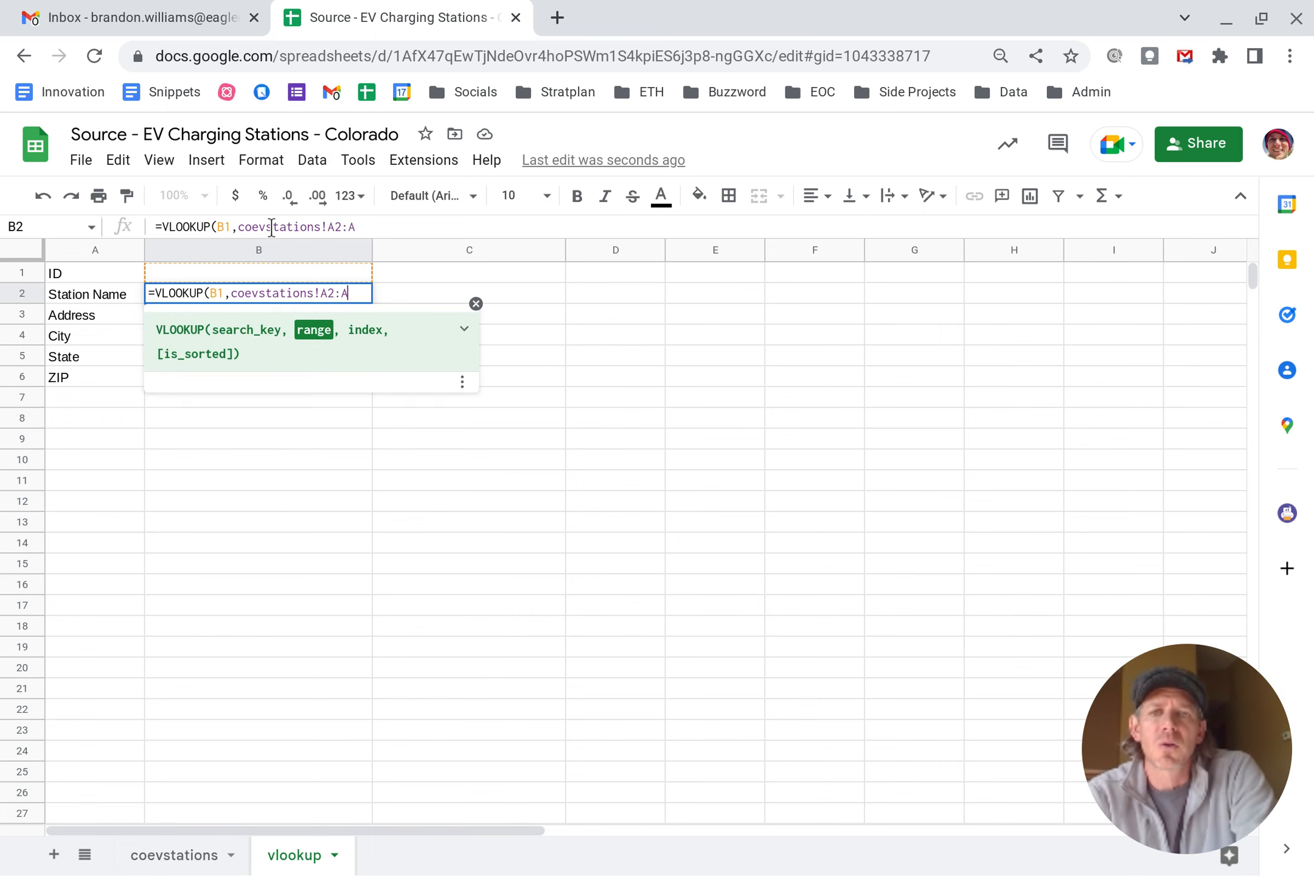
pyautogui.write('1977')
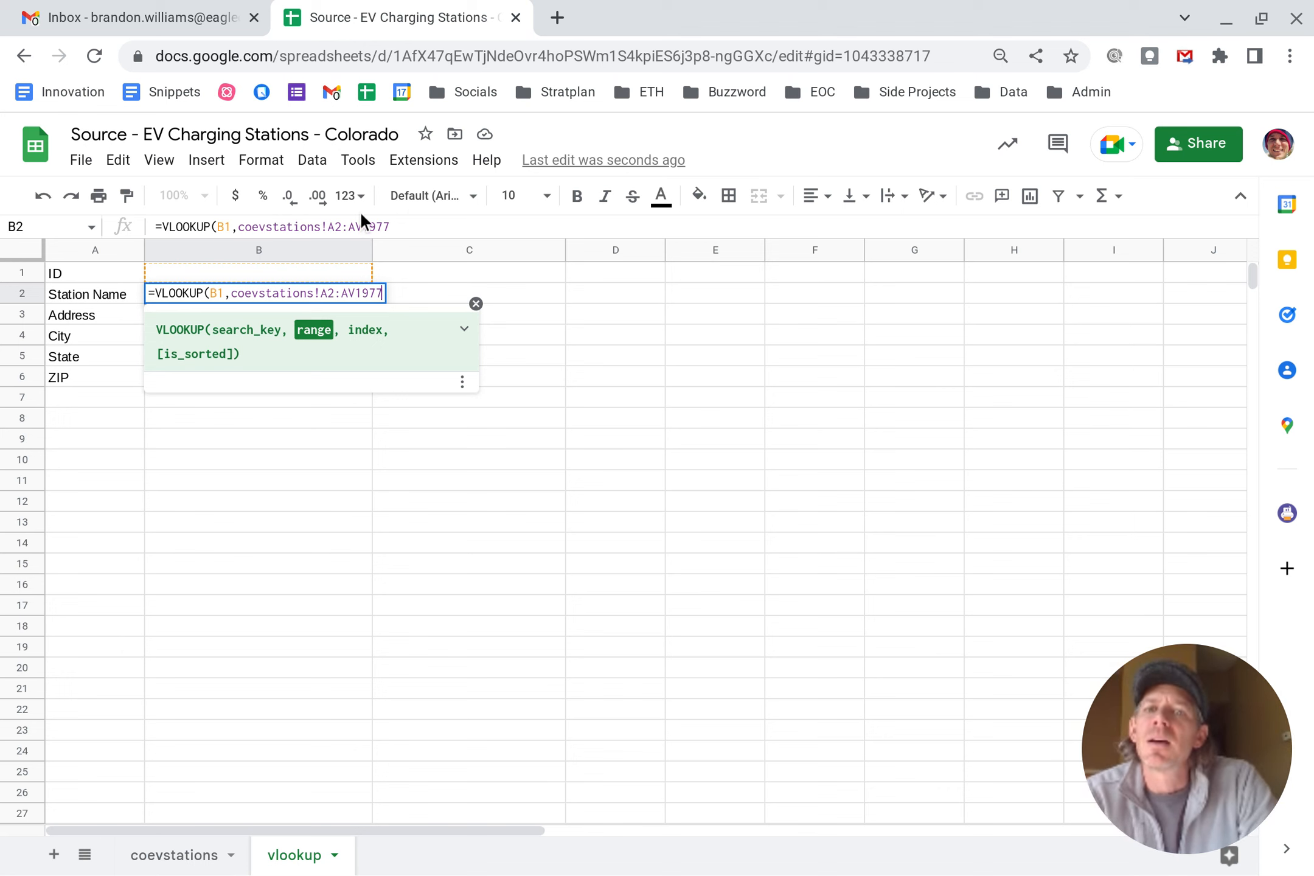
pyautogui.write(',')
pyautogui.press('BackSpace')
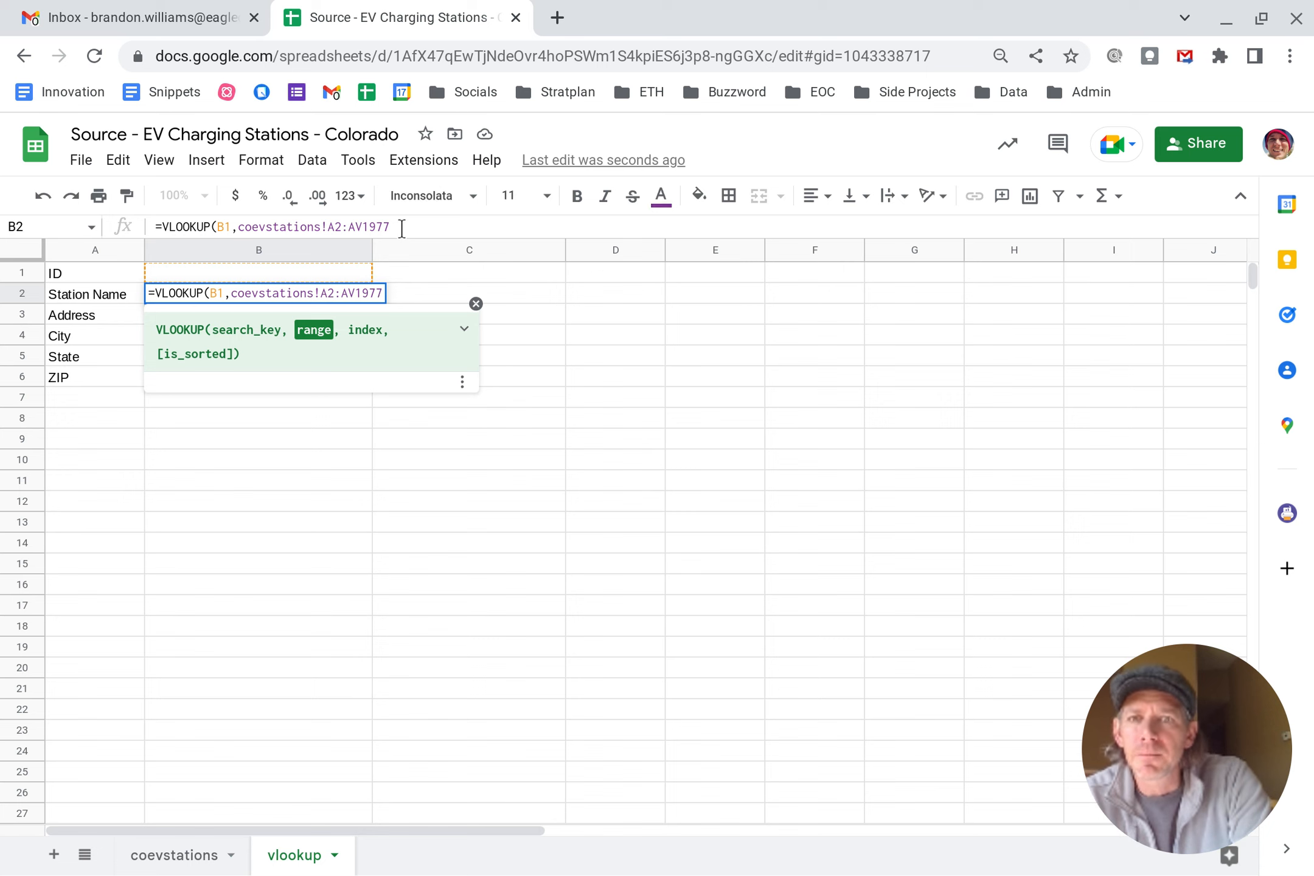
pyautogui.write(',')
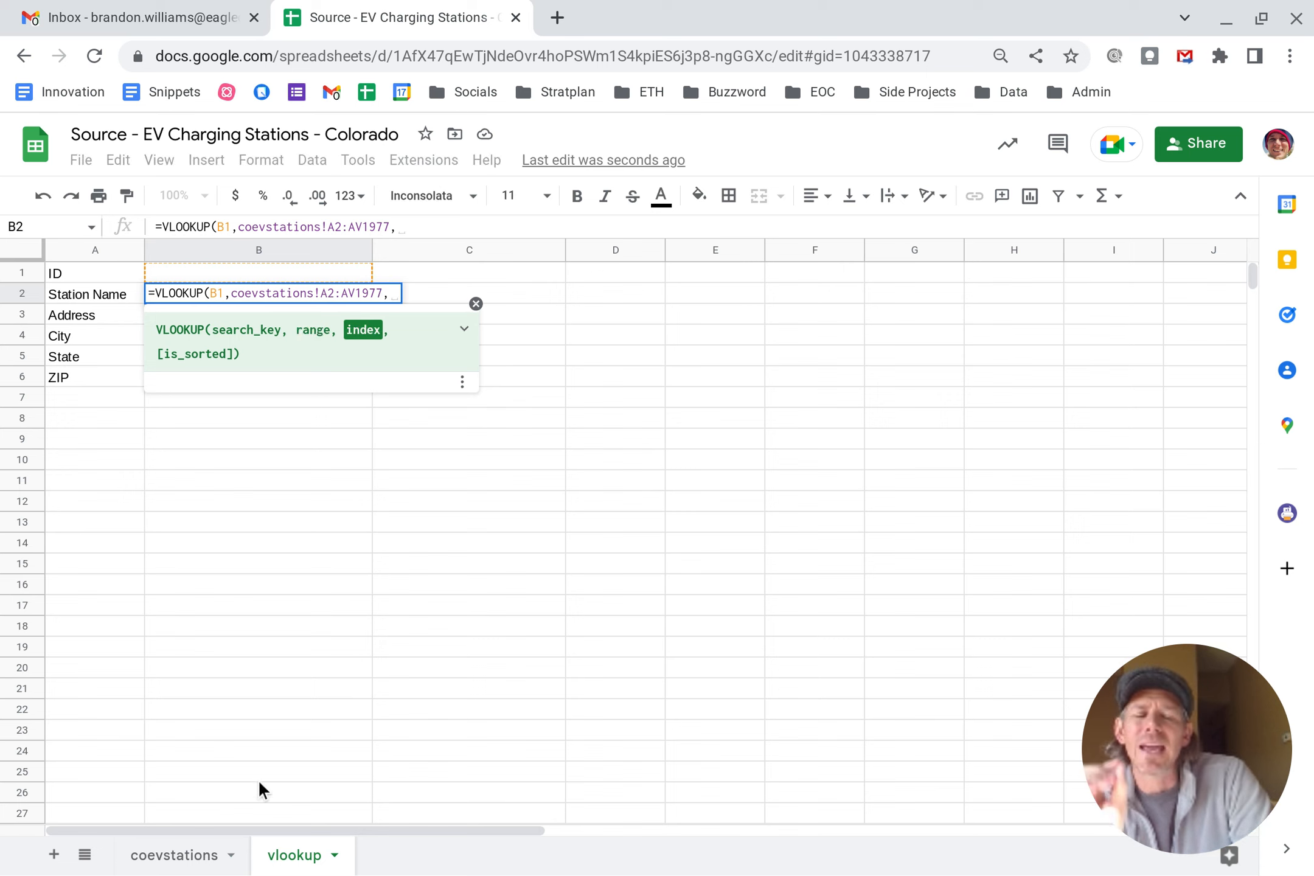
# Step: Check the station name column's position on the coevstations sheet and complete the VLOOKUP formula in B2 with index 3
pyautogui.click(199, 862)
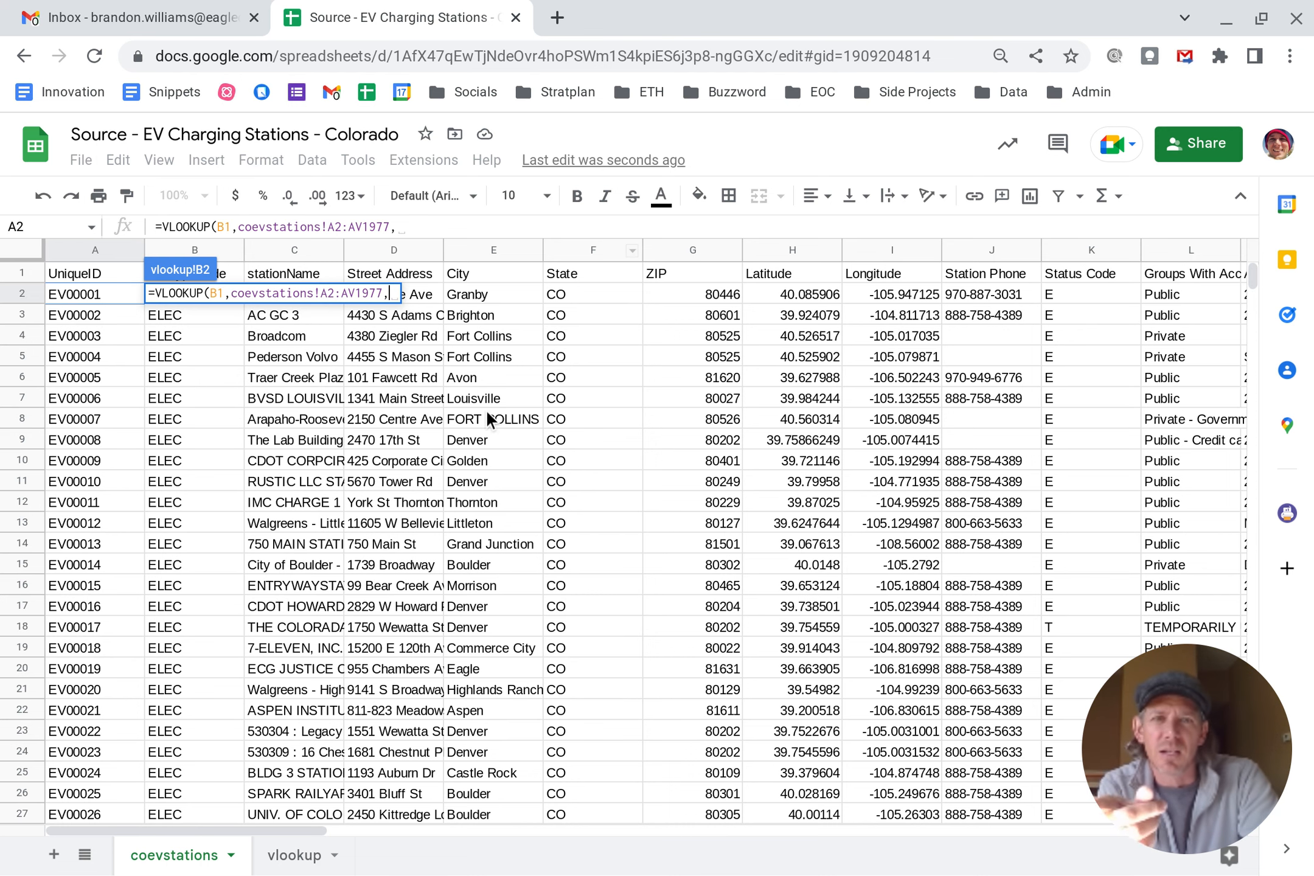
pyautogui.click(291, 863)
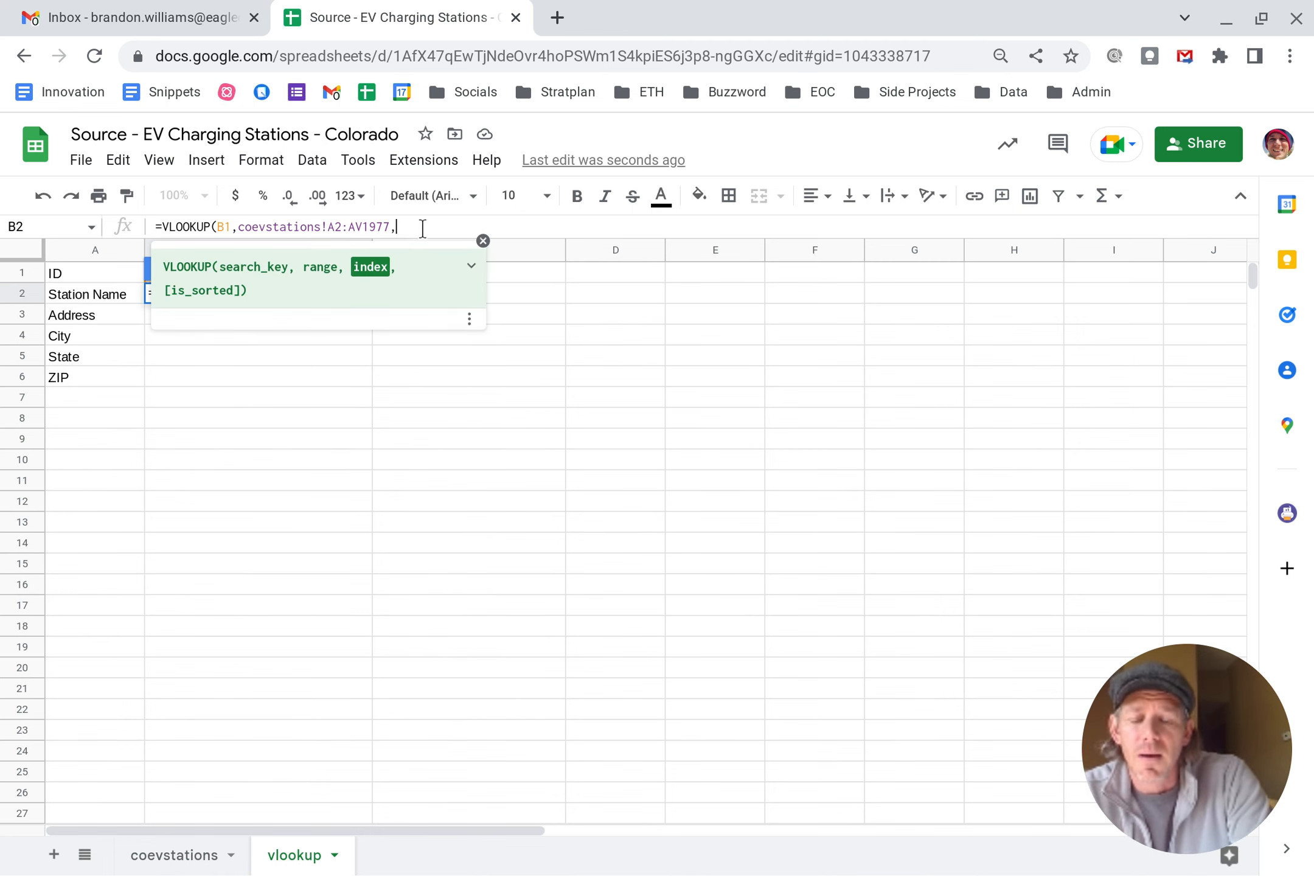
pyautogui.write('3')
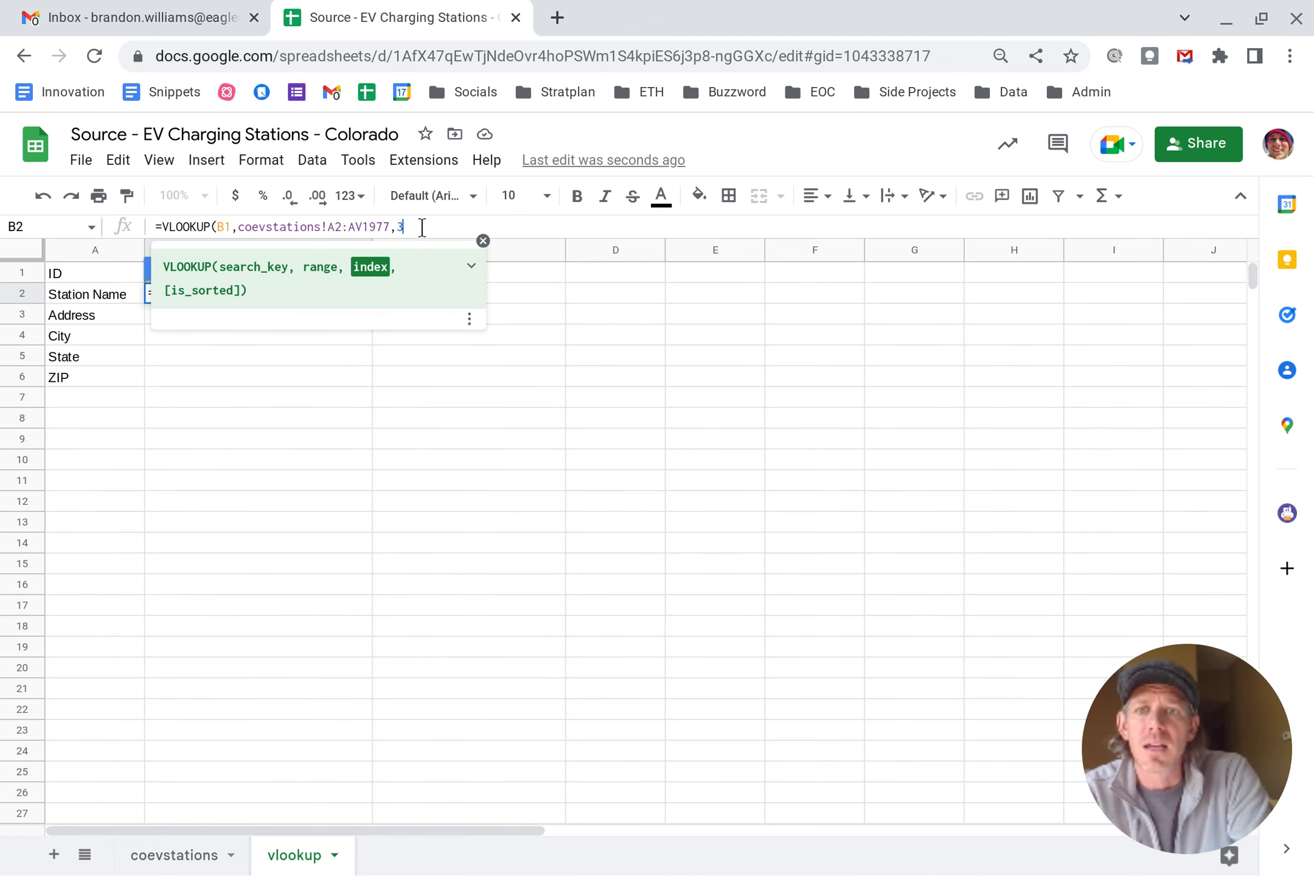
pyautogui.write(',')
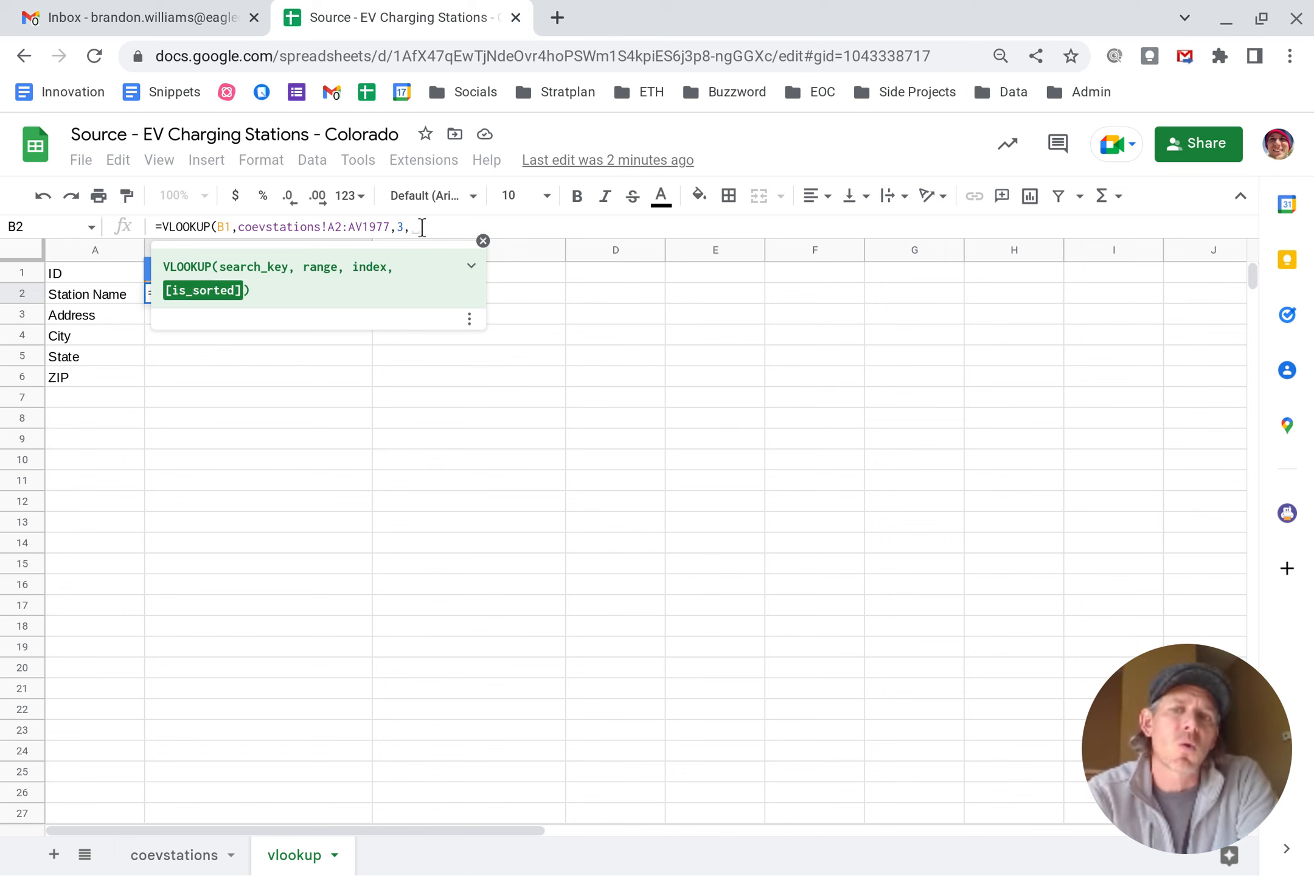
pyautogui.press('BackSpace')
pyautogui.press('BackSpace')
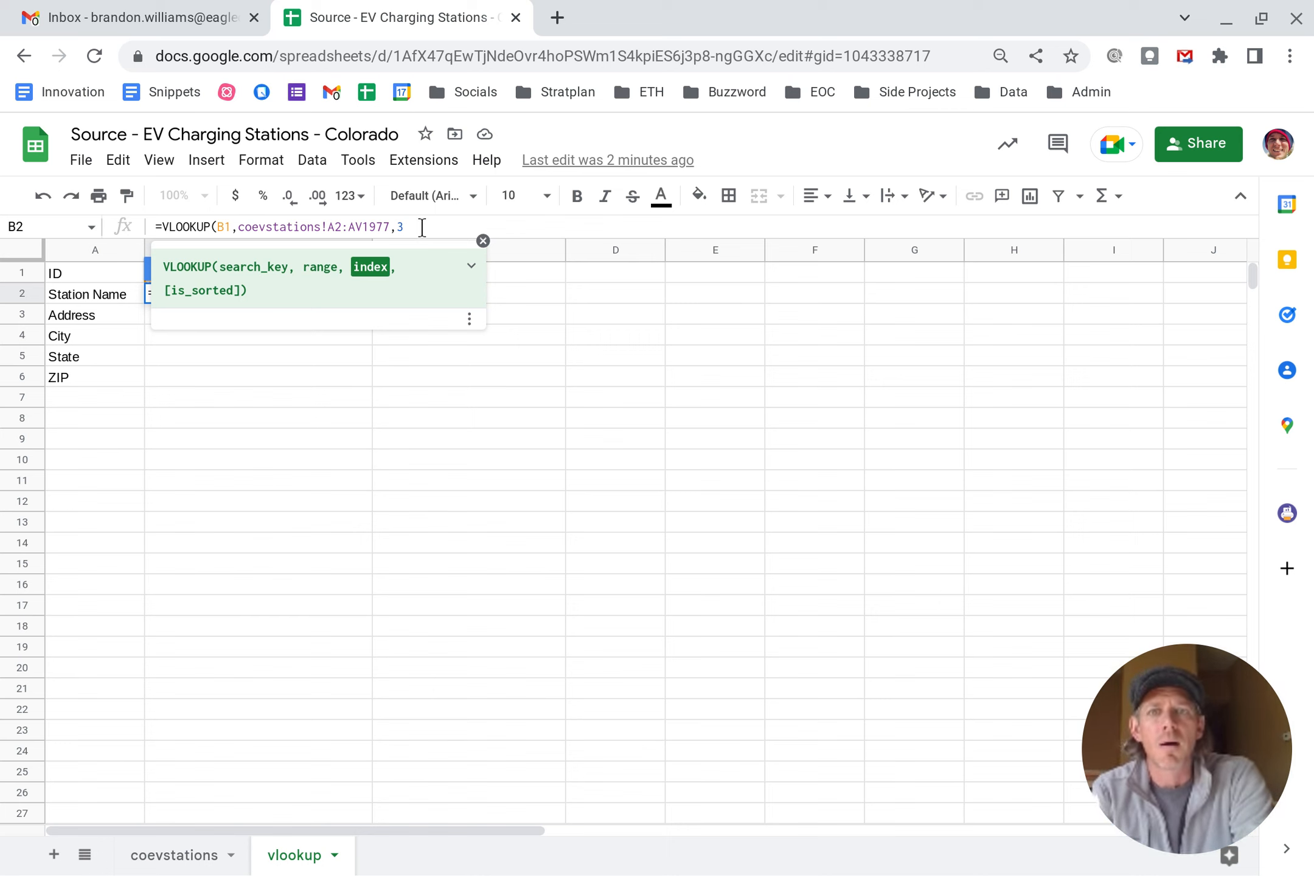
pyautogui.write(')')
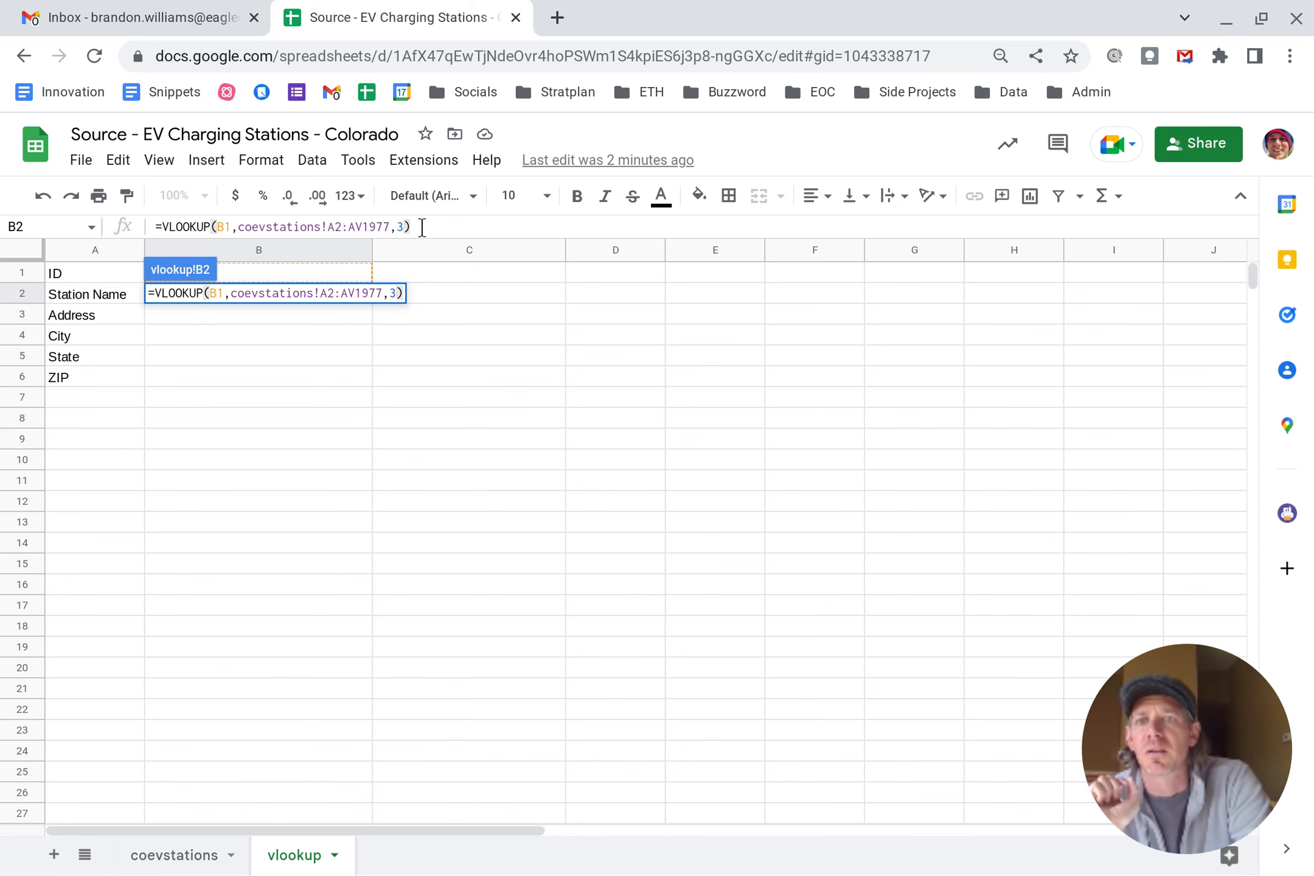
pyautogui.press('Return')
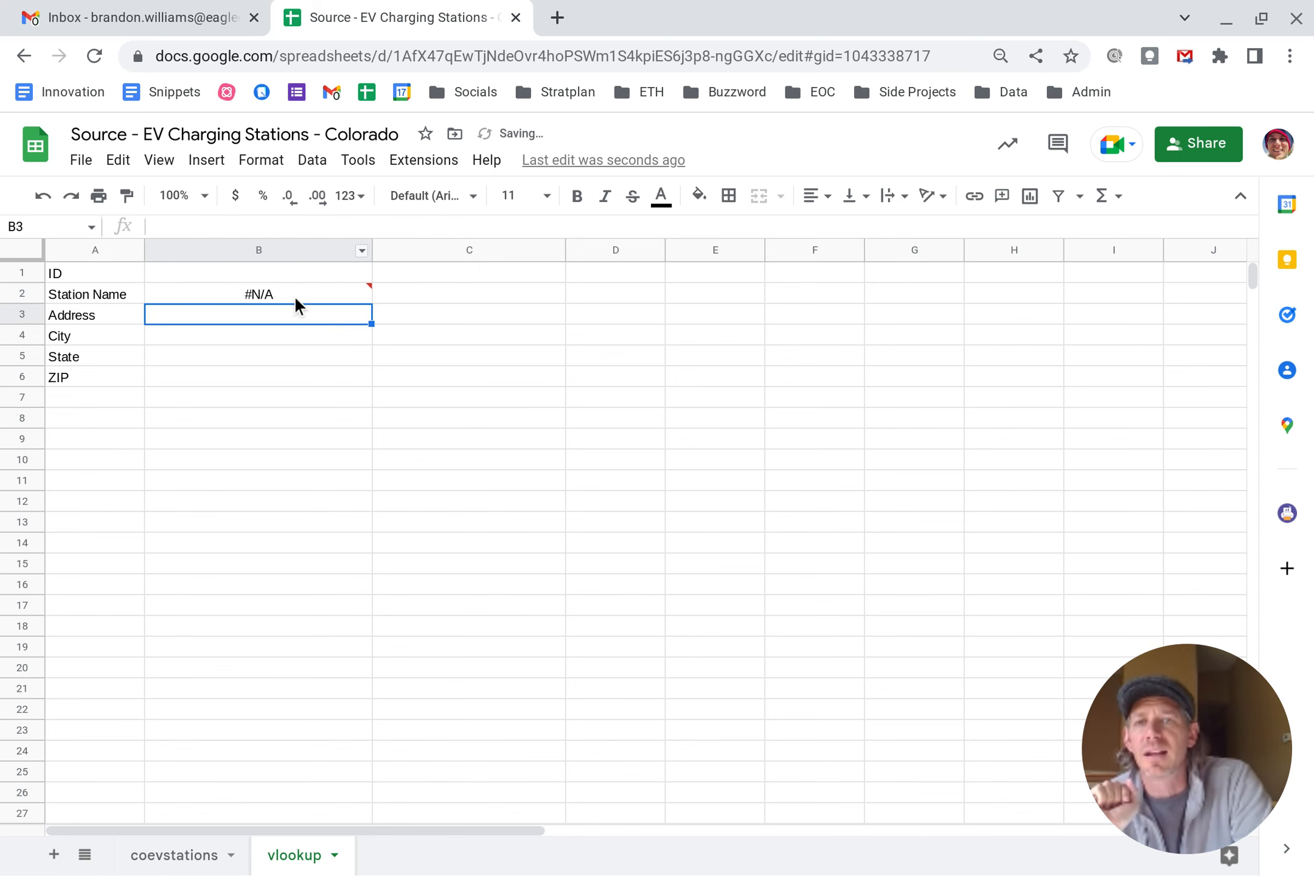
# Step: Enter the ID EV00009 in cell B1 and check the returned station name against the coevstations sheet
pyautogui.click(296, 295)
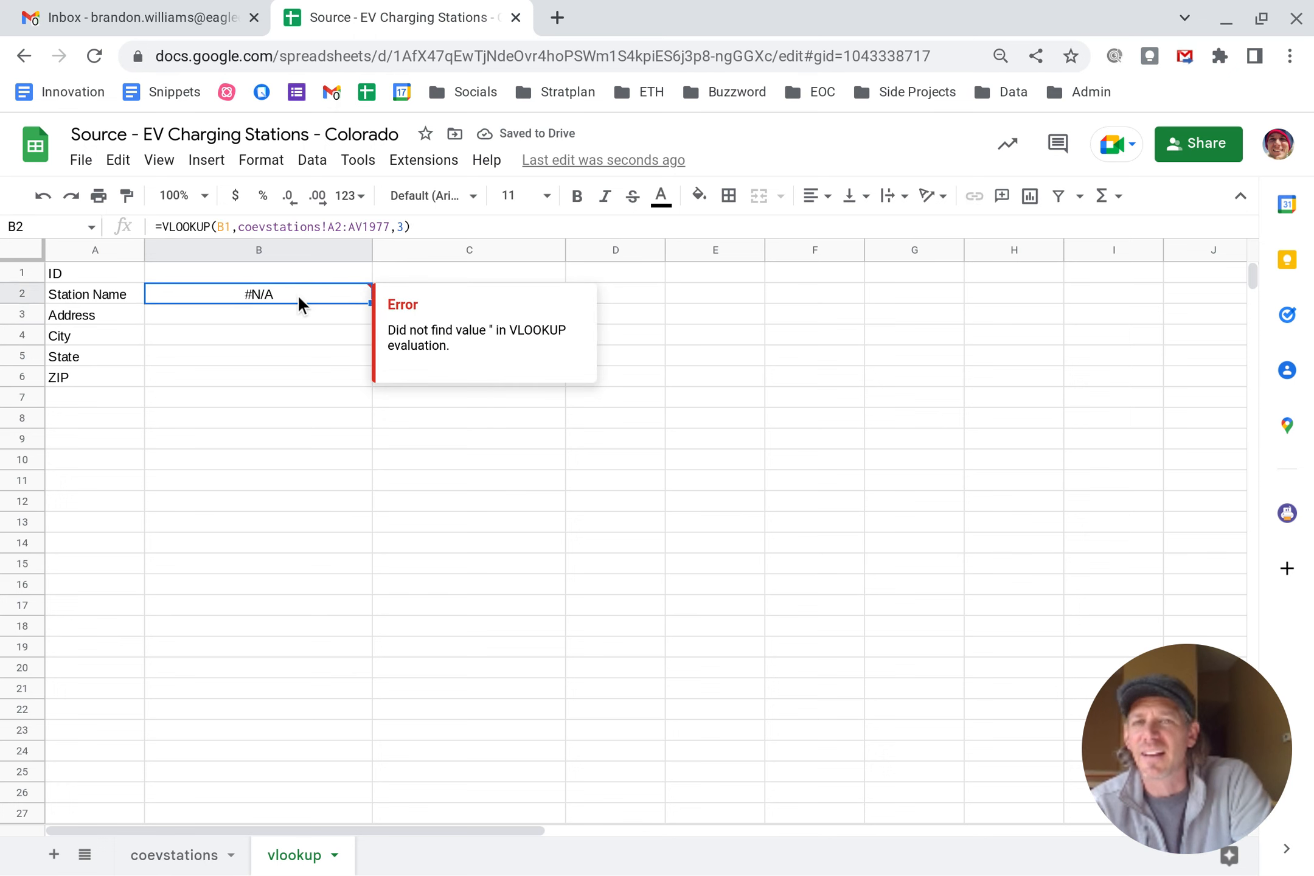
pyautogui.click(270, 277)
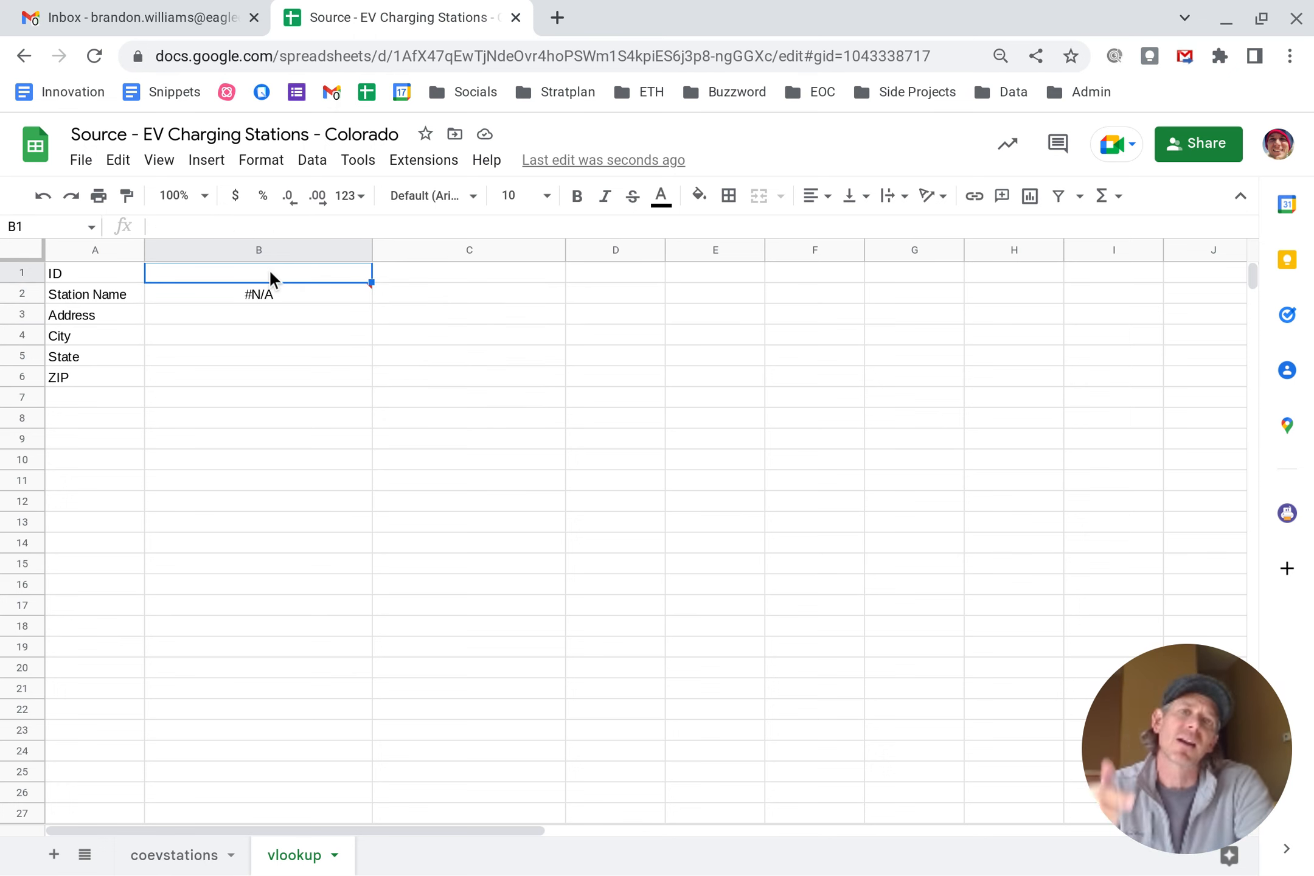
pyautogui.write('EV')
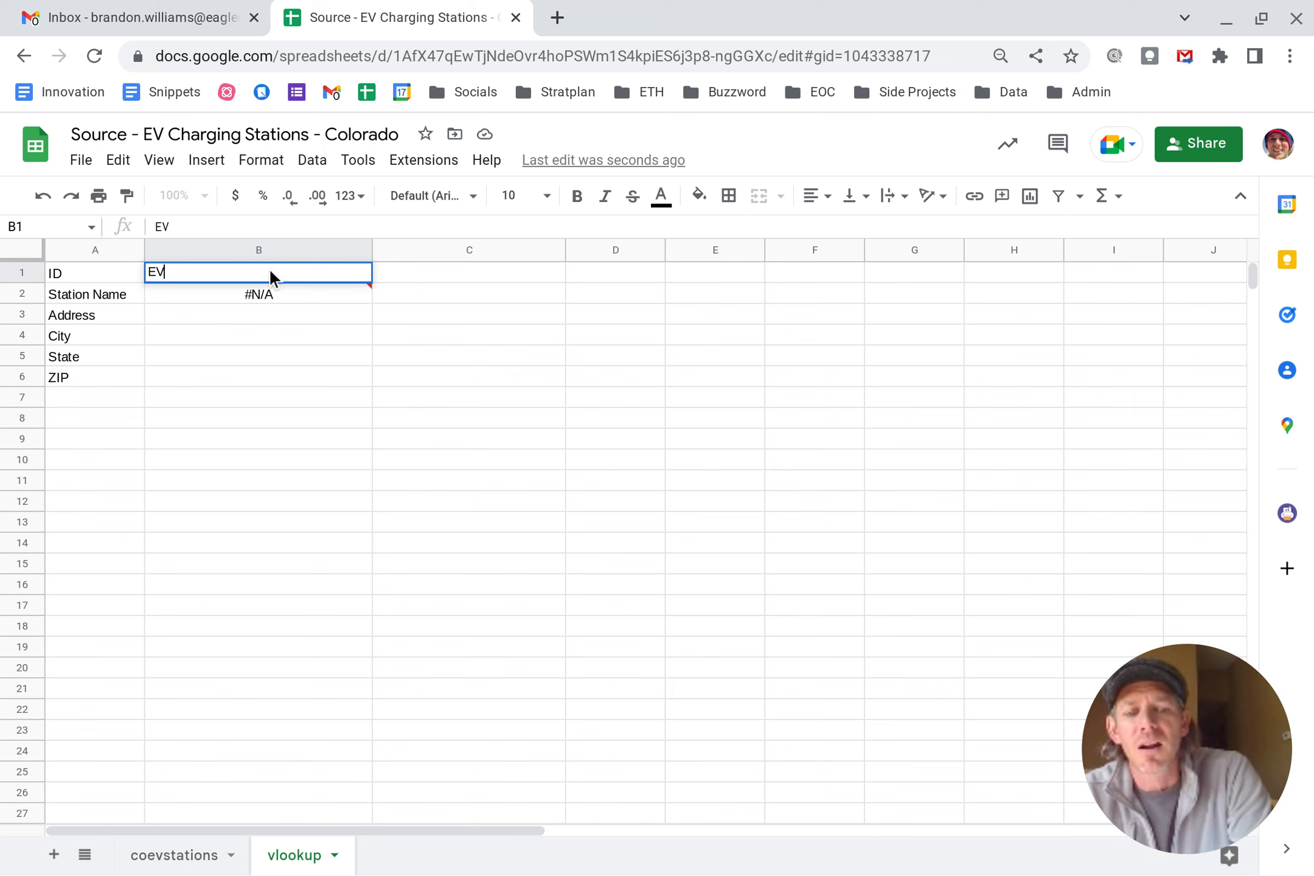
pyautogui.write('00009')
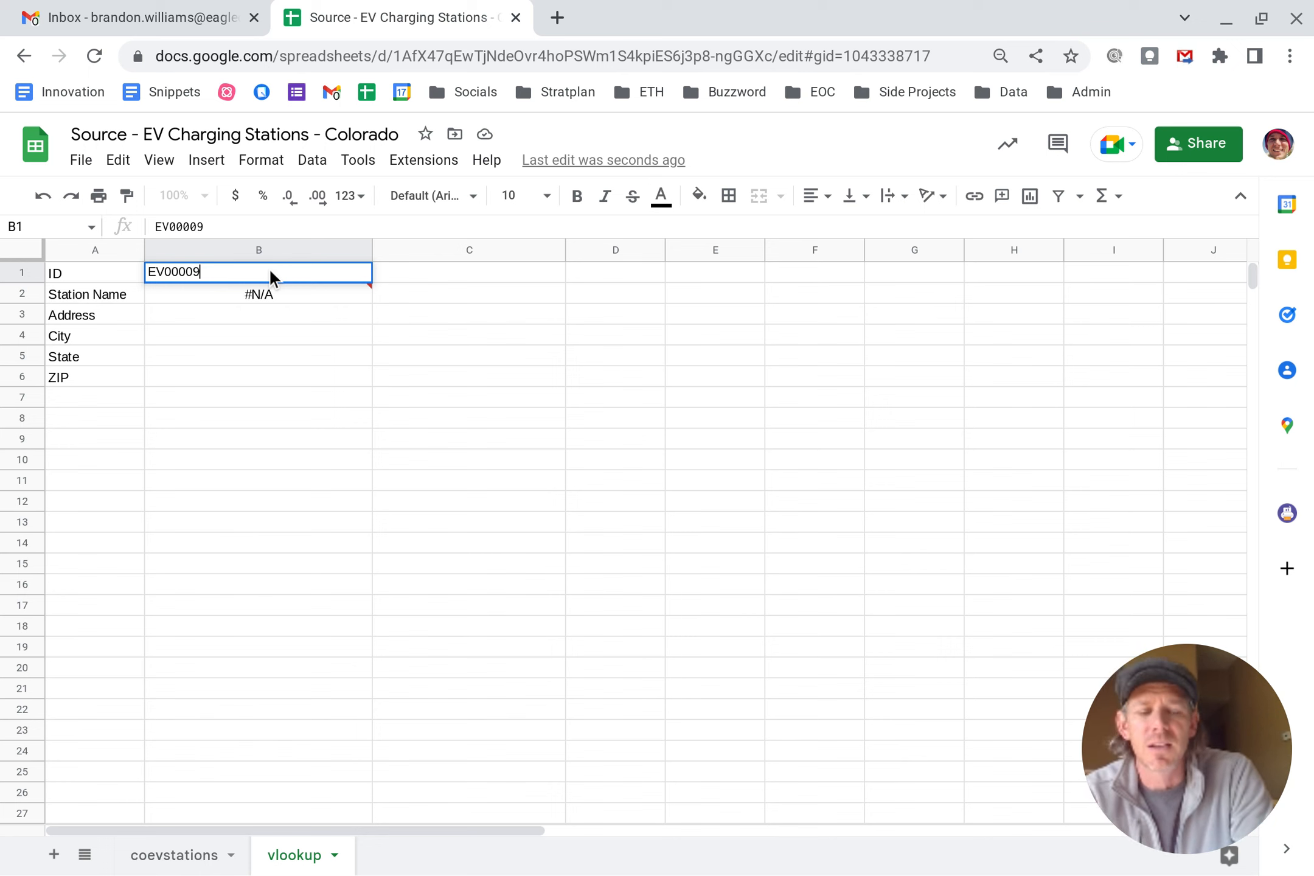
pyautogui.press('Return')
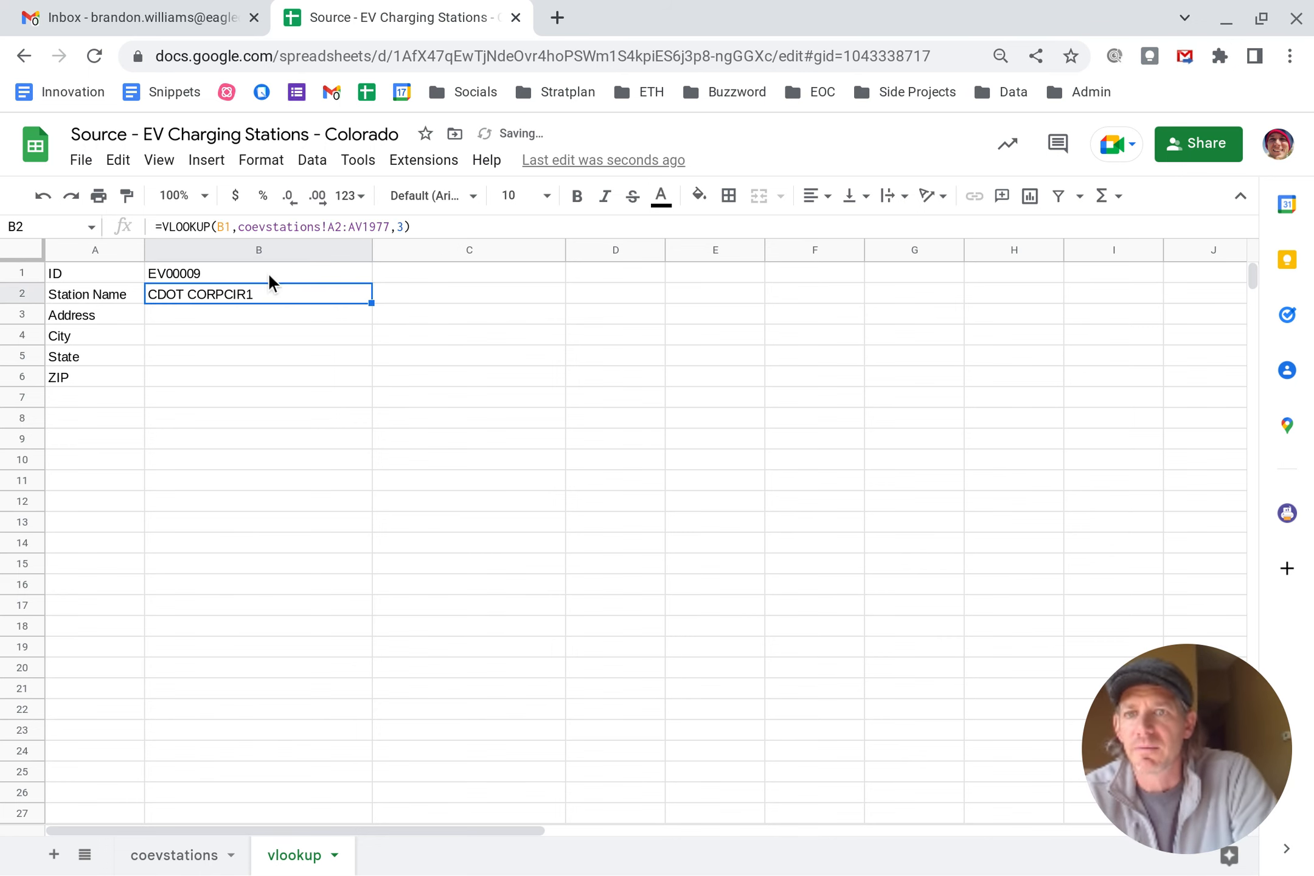
pyautogui.click(172, 858)
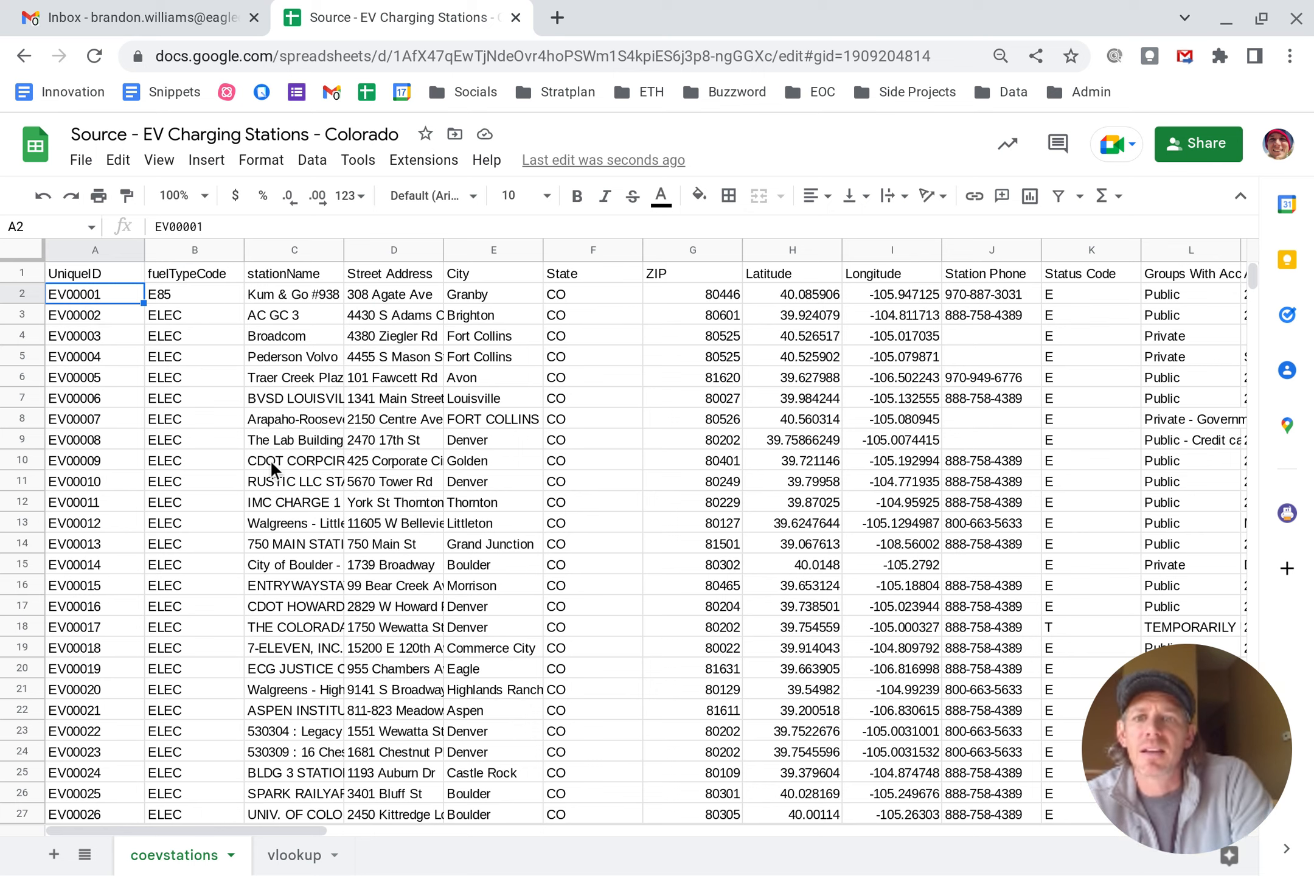
pyautogui.click(293, 855)
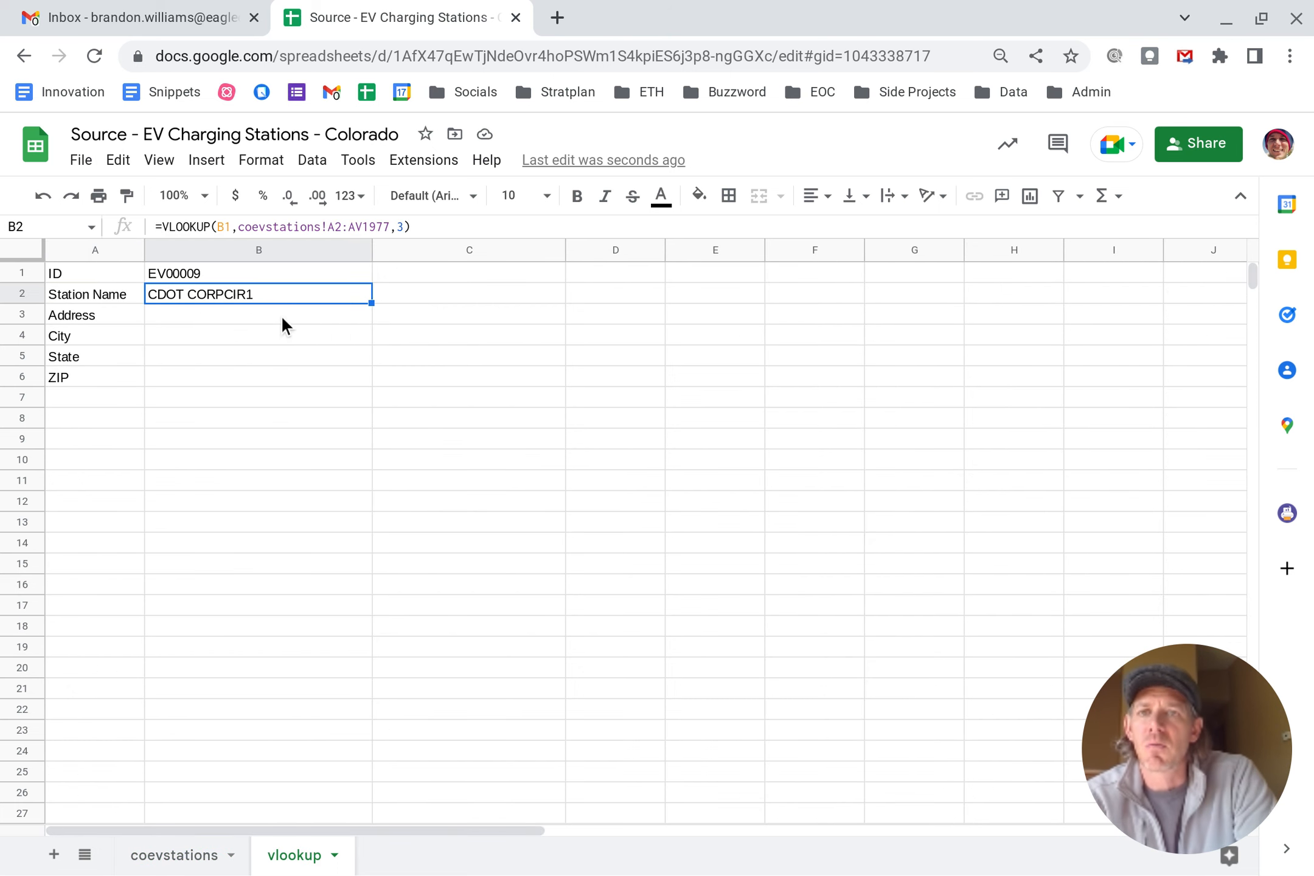
# Step: Copy the VLOOKUP formula from B2 into B3 and set its index to 4 for the address
pyautogui.moveTo(419, 226); pyautogui.dragTo(146, 227)
pyautogui.hotkey('ctrl', 'c')
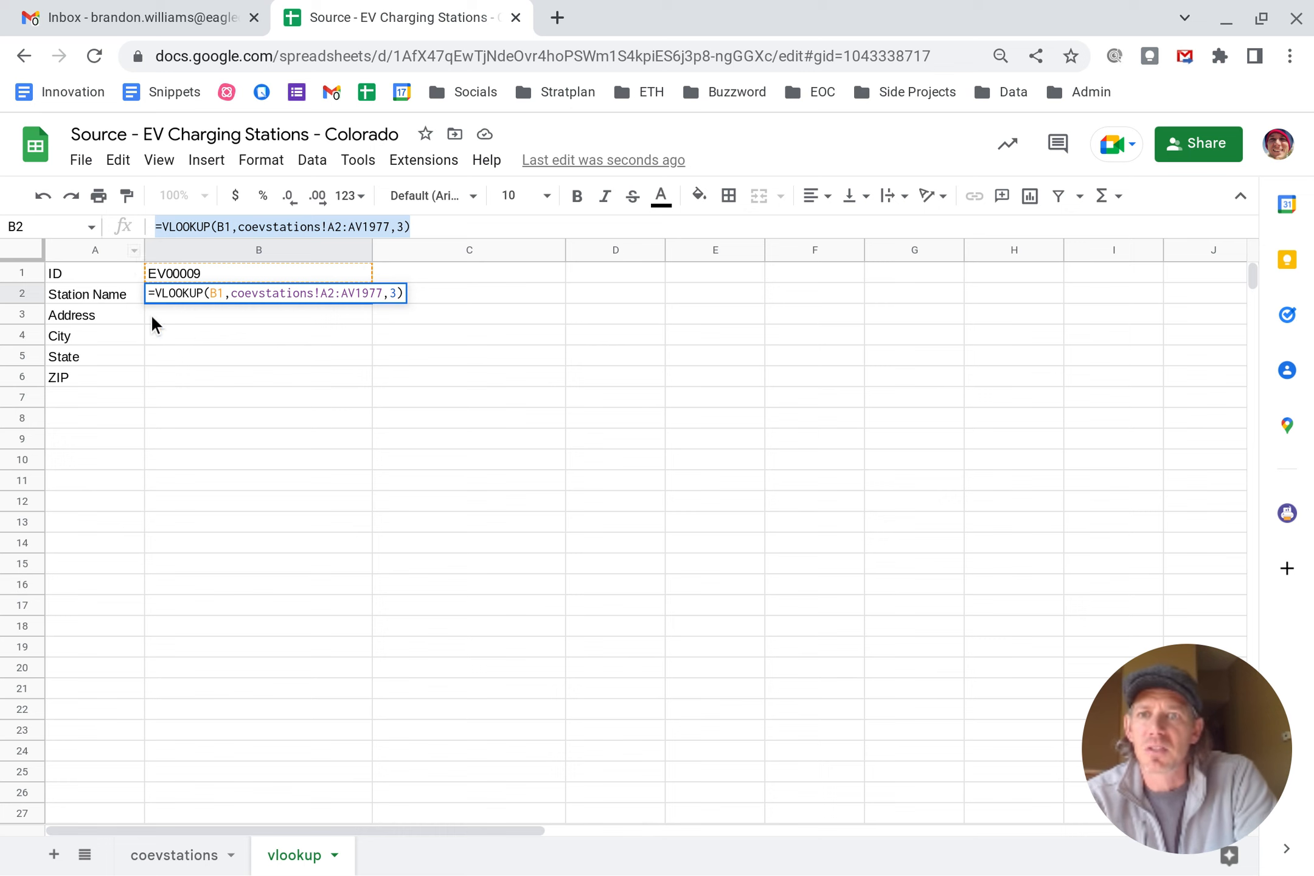
pyautogui.press('Return')
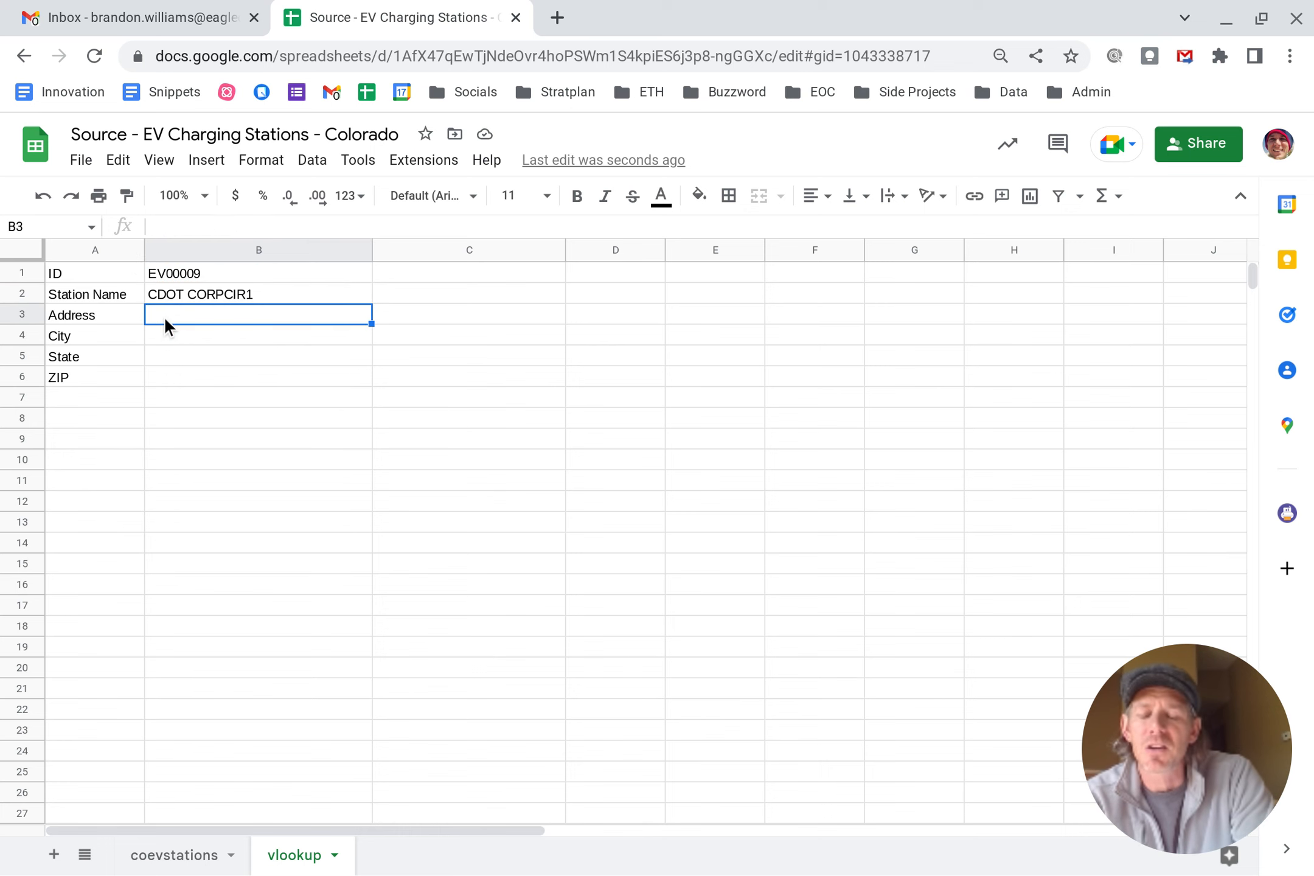
pyautogui.hotkey('ctrl', 'v')
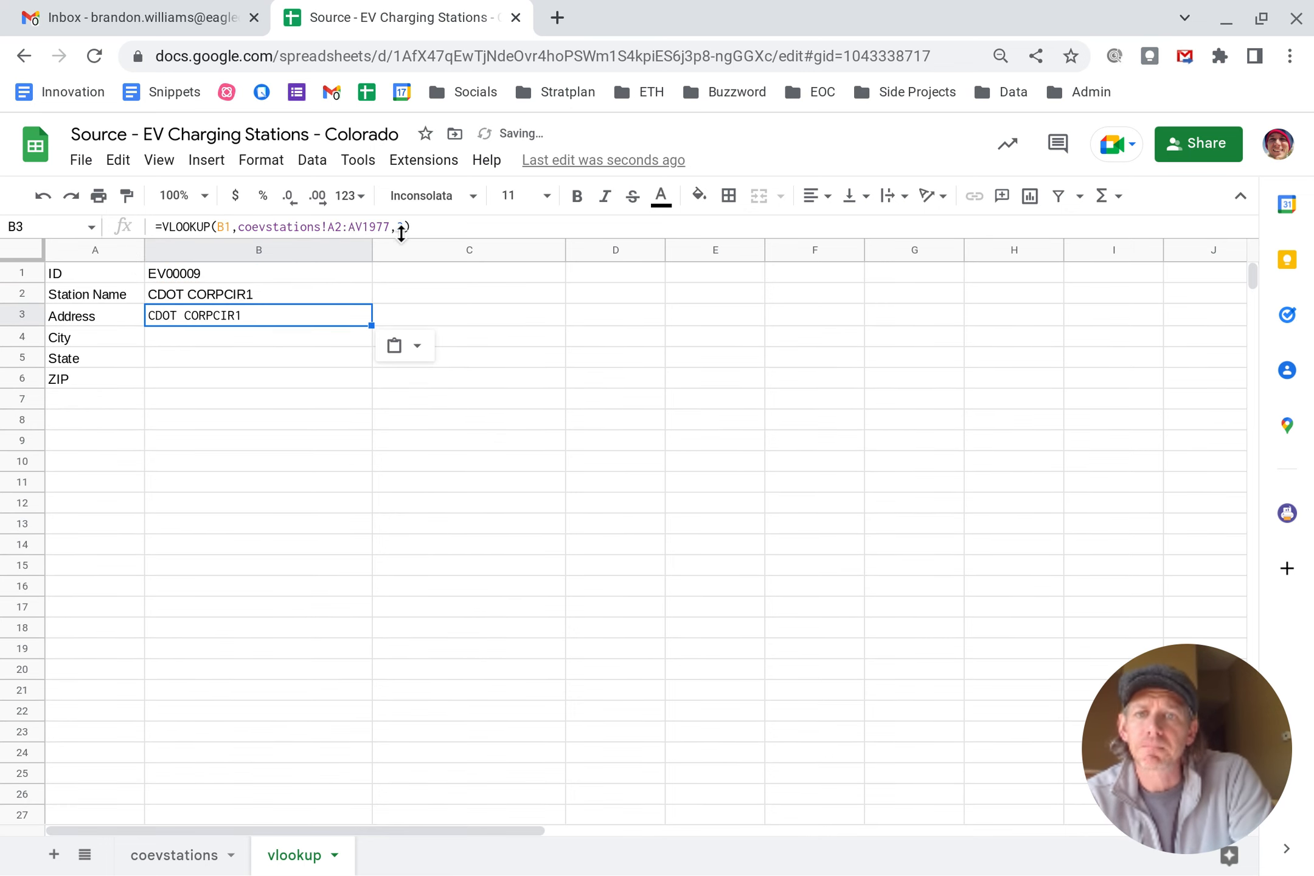
pyautogui.click(401, 228)
pyautogui.press('BackSpace')
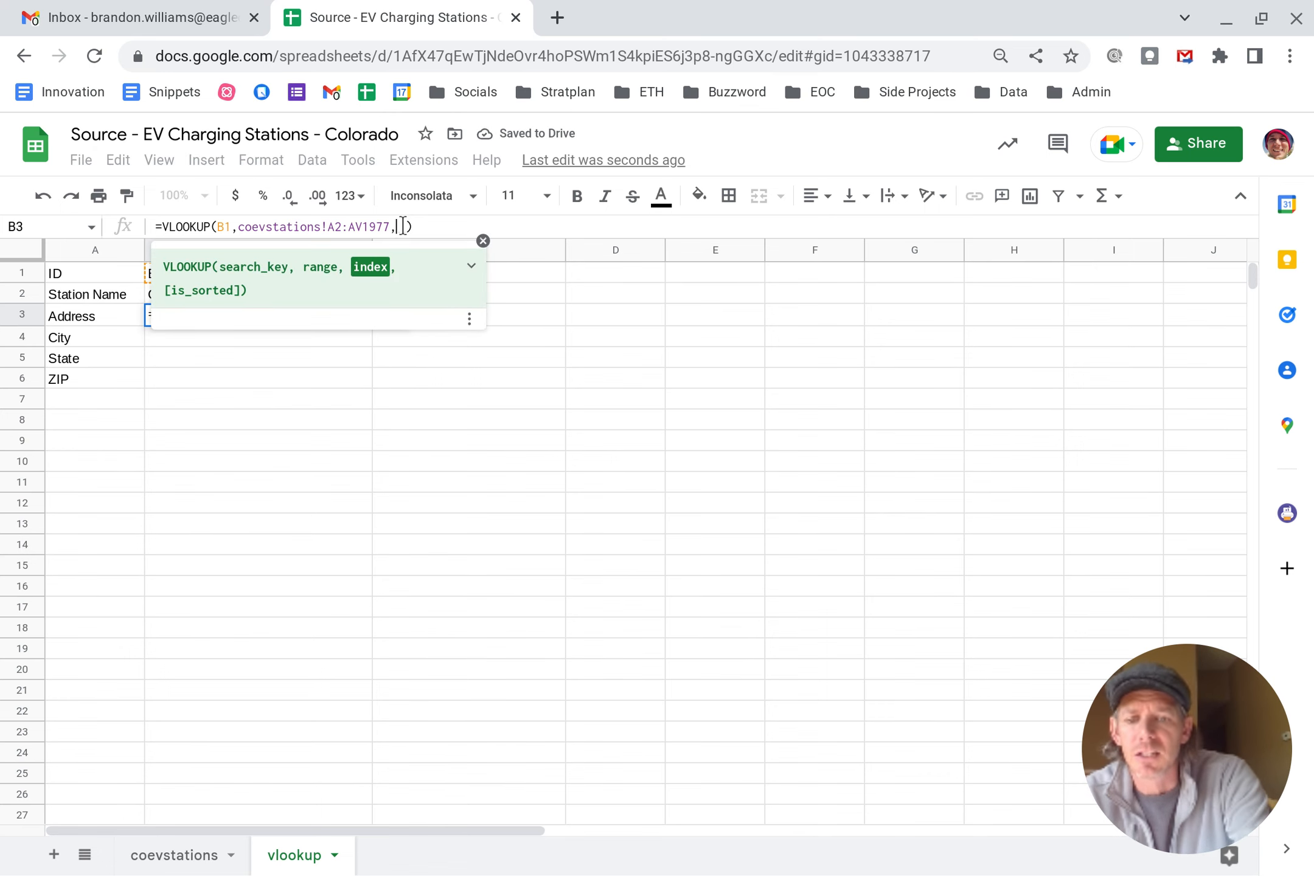
pyautogui.write('4')
pyautogui.click(430, 226)
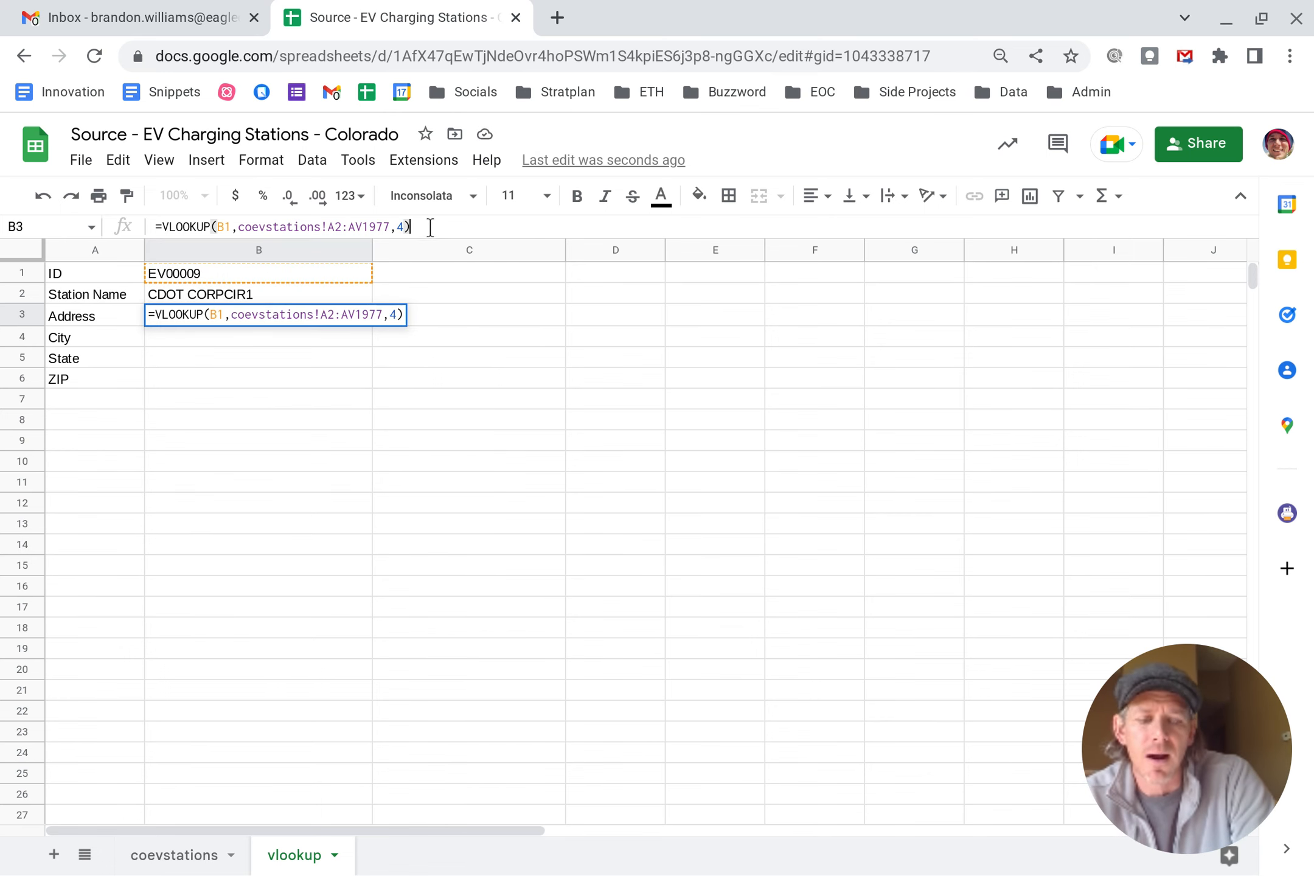
pyautogui.click(266, 334)
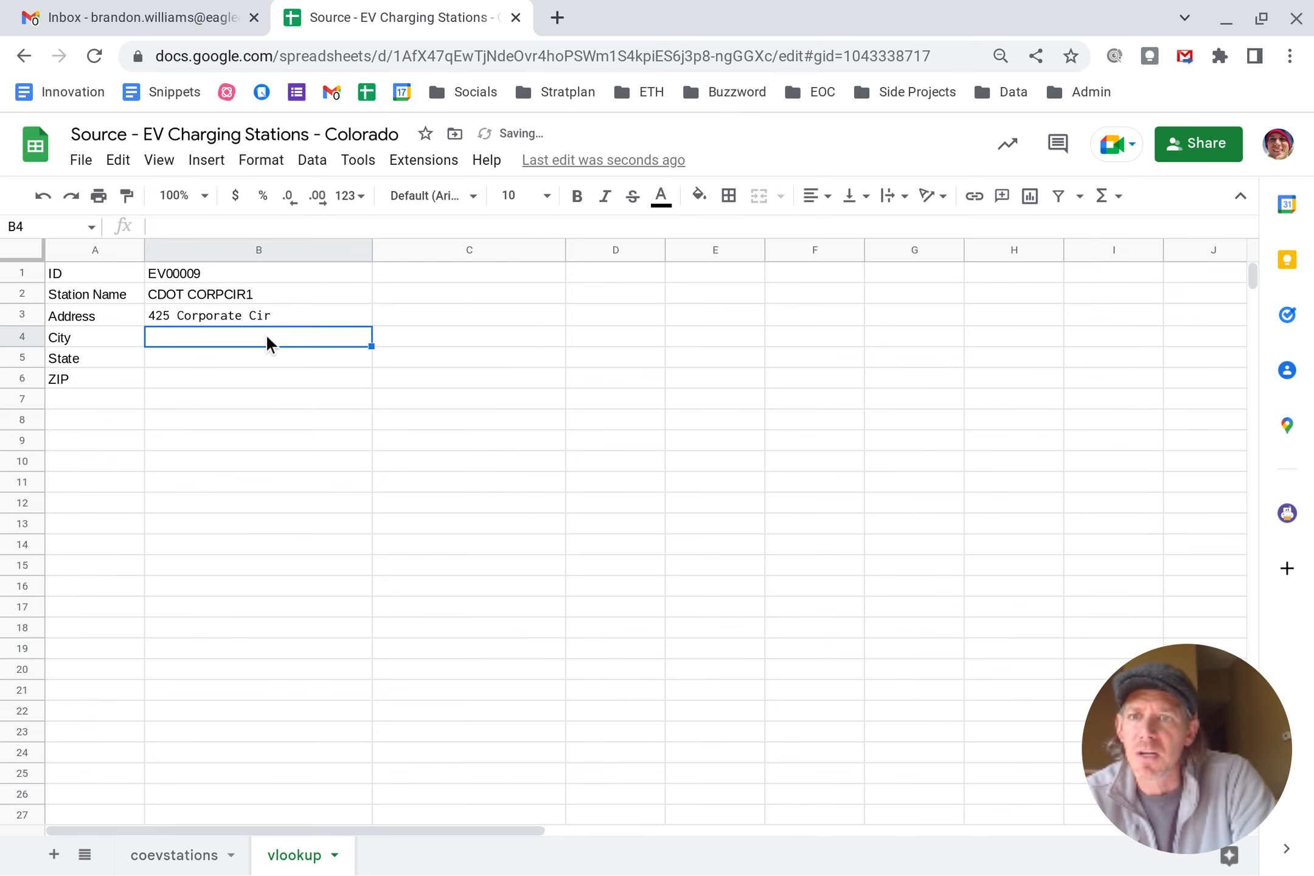
# Step: Paste the copied VLOOKUP formula into B4 and set its index to 5 for the city
pyautogui.click(300, 229)
pyautogui.hotkey('ctrl', 'v')
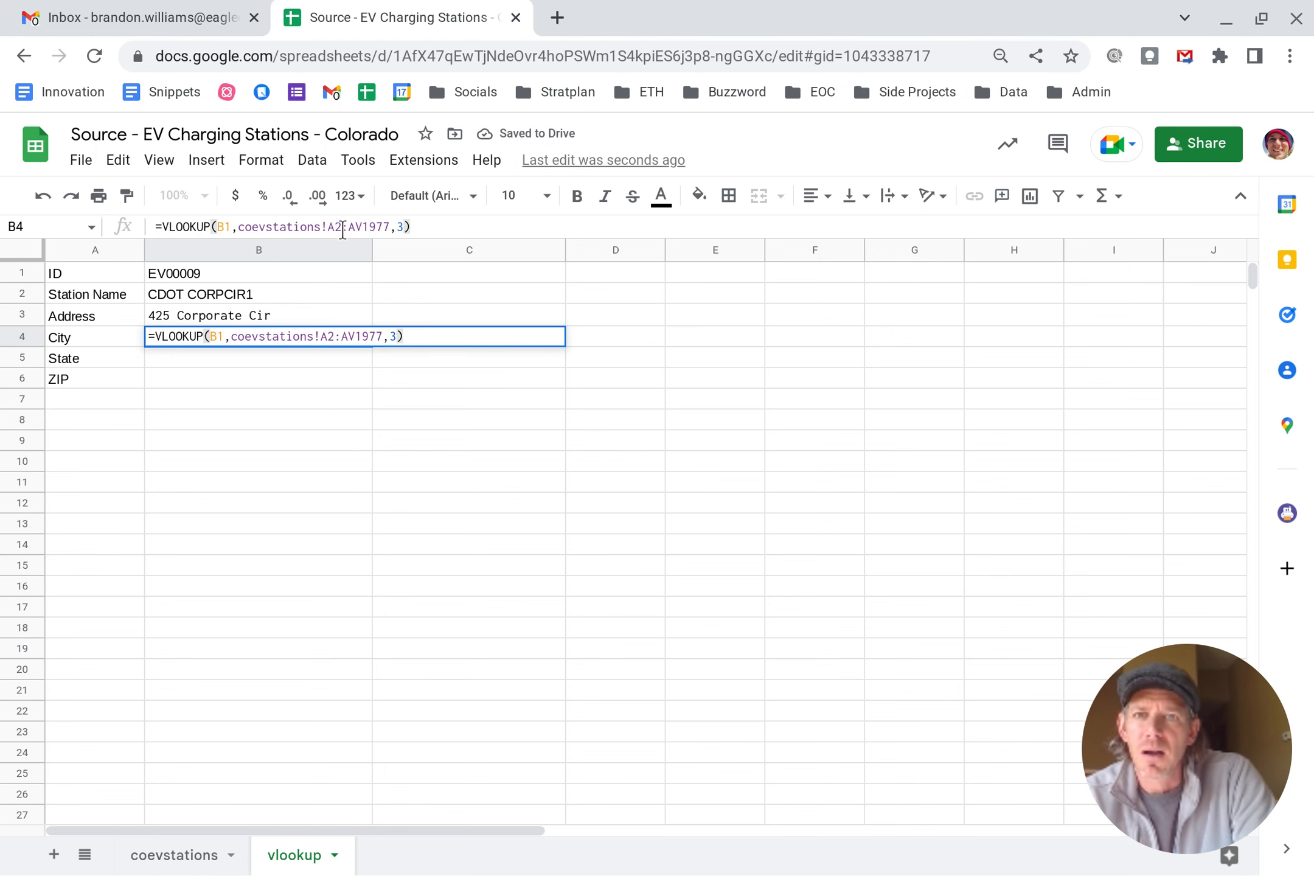
pyautogui.click(401, 226)
pyautogui.press('BackSpace')
pyautogui.write('5')
pyautogui.press('Return')
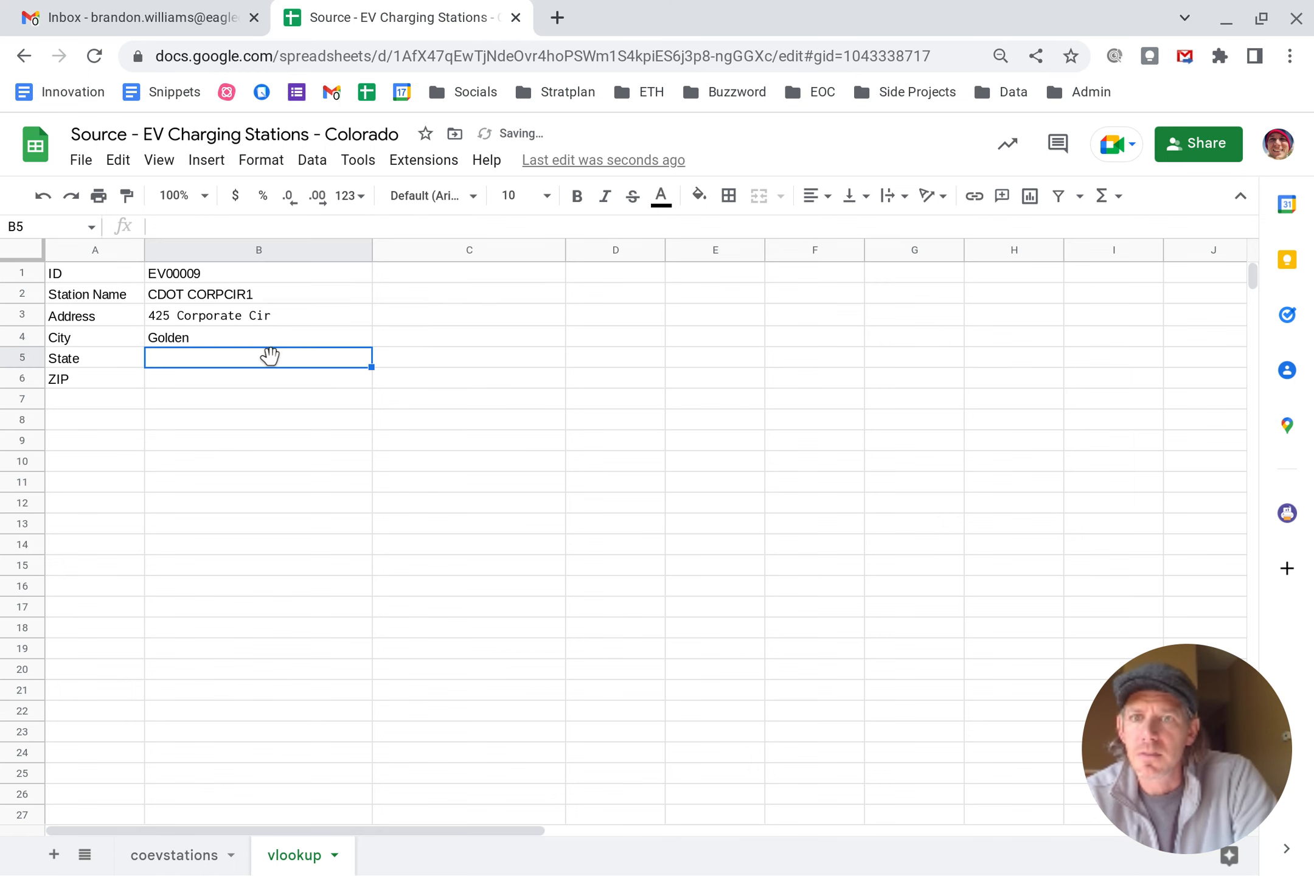
# Step: Paste the copied VLOOKUP formula into B5 and set its index to 6 for the state
pyautogui.click(249, 229)
pyautogui.hotkey('ctrl', 'v')
pyautogui.click(401, 228)
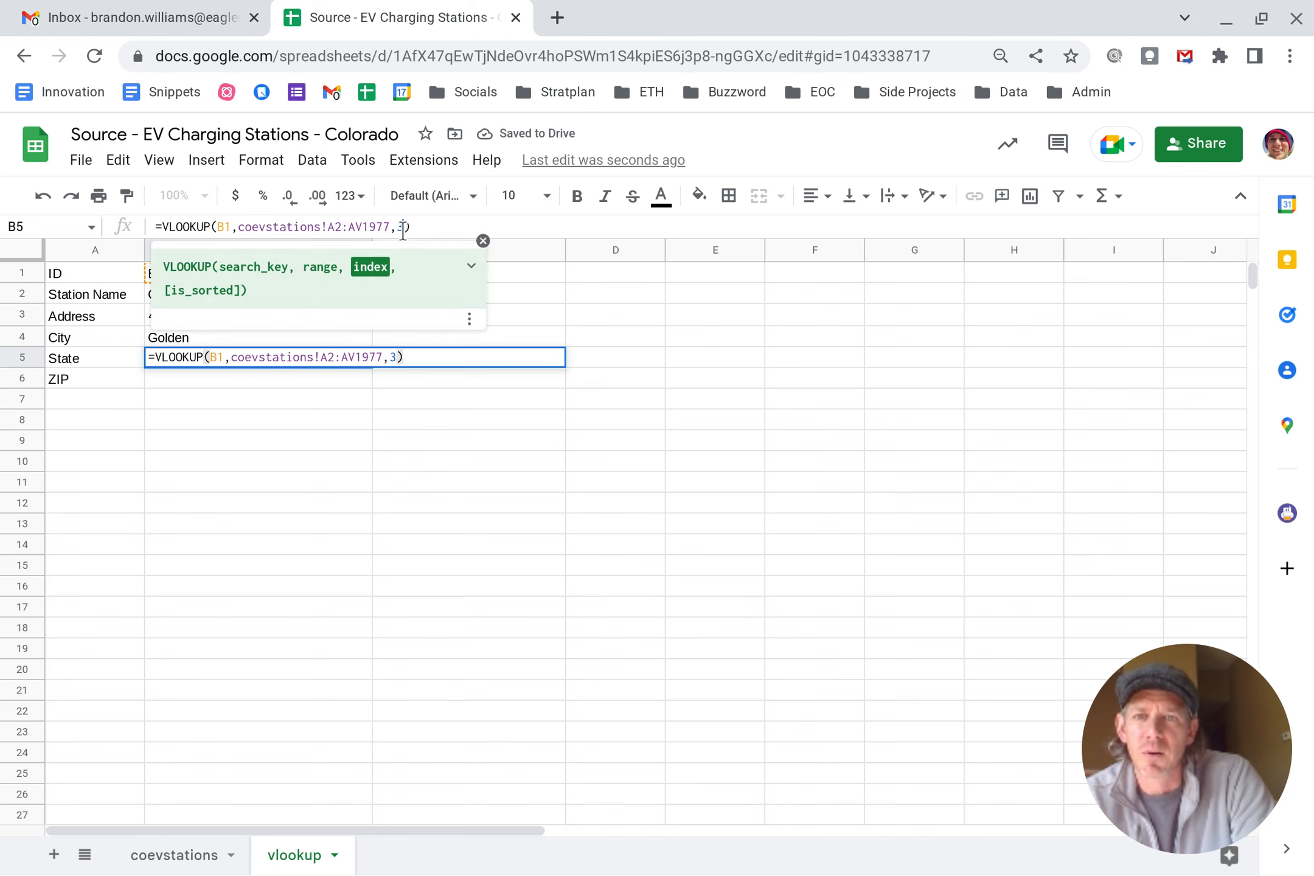
pyautogui.press('BackSpace')
pyautogui.write('6')
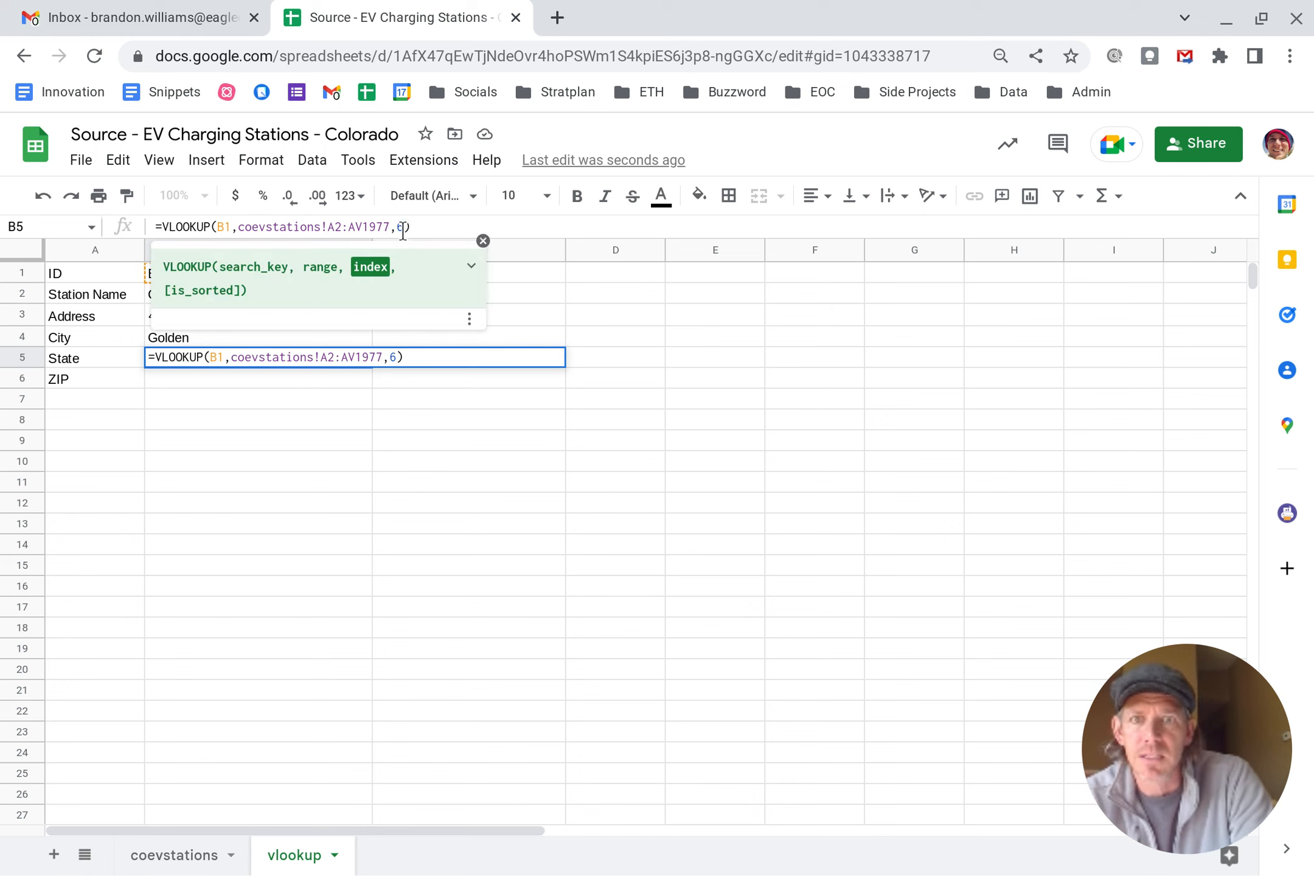
pyautogui.press('Return')
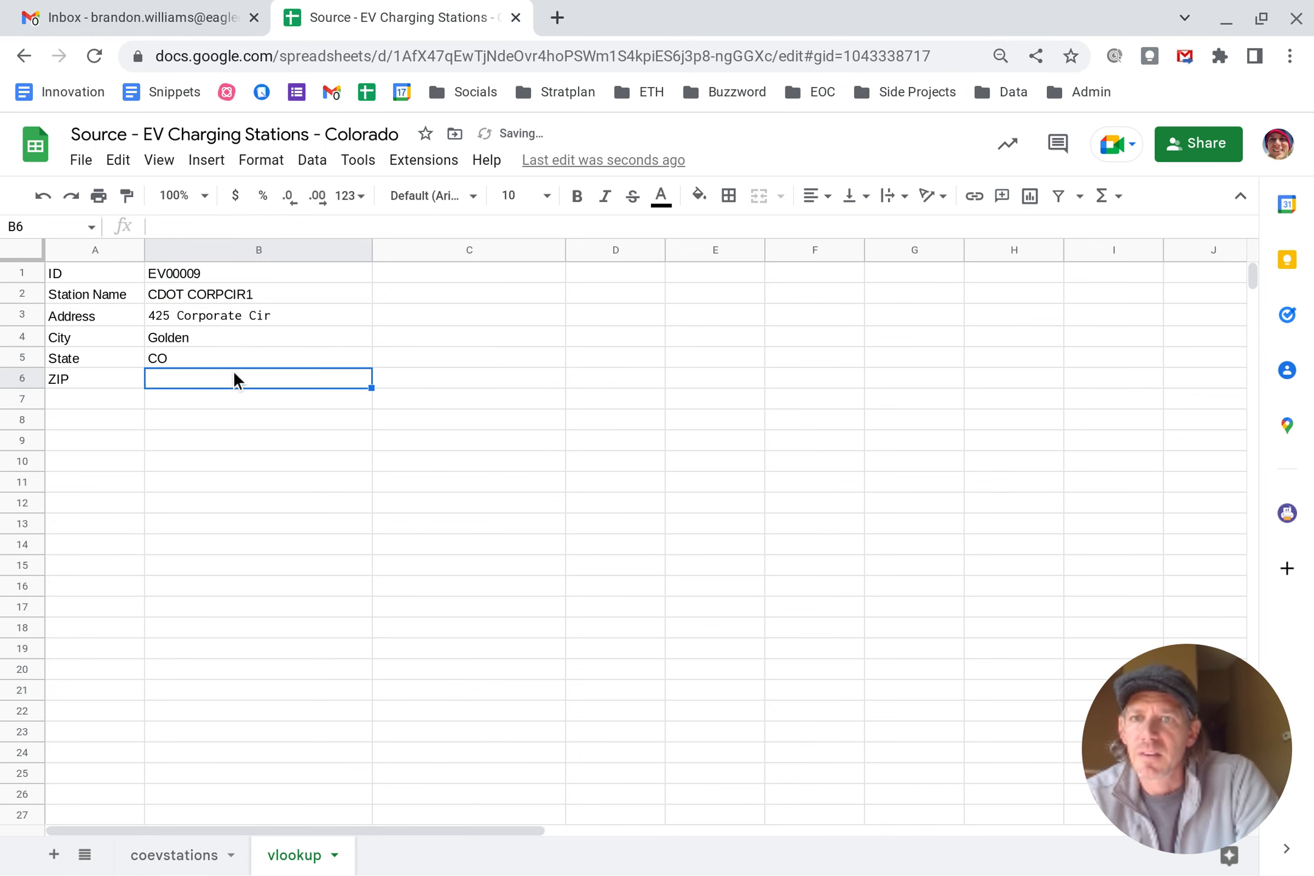
# Step: Paste the copied VLOOKUP formula into B6 and set its index to 7 for the ZIP
pyautogui.click(287, 223)
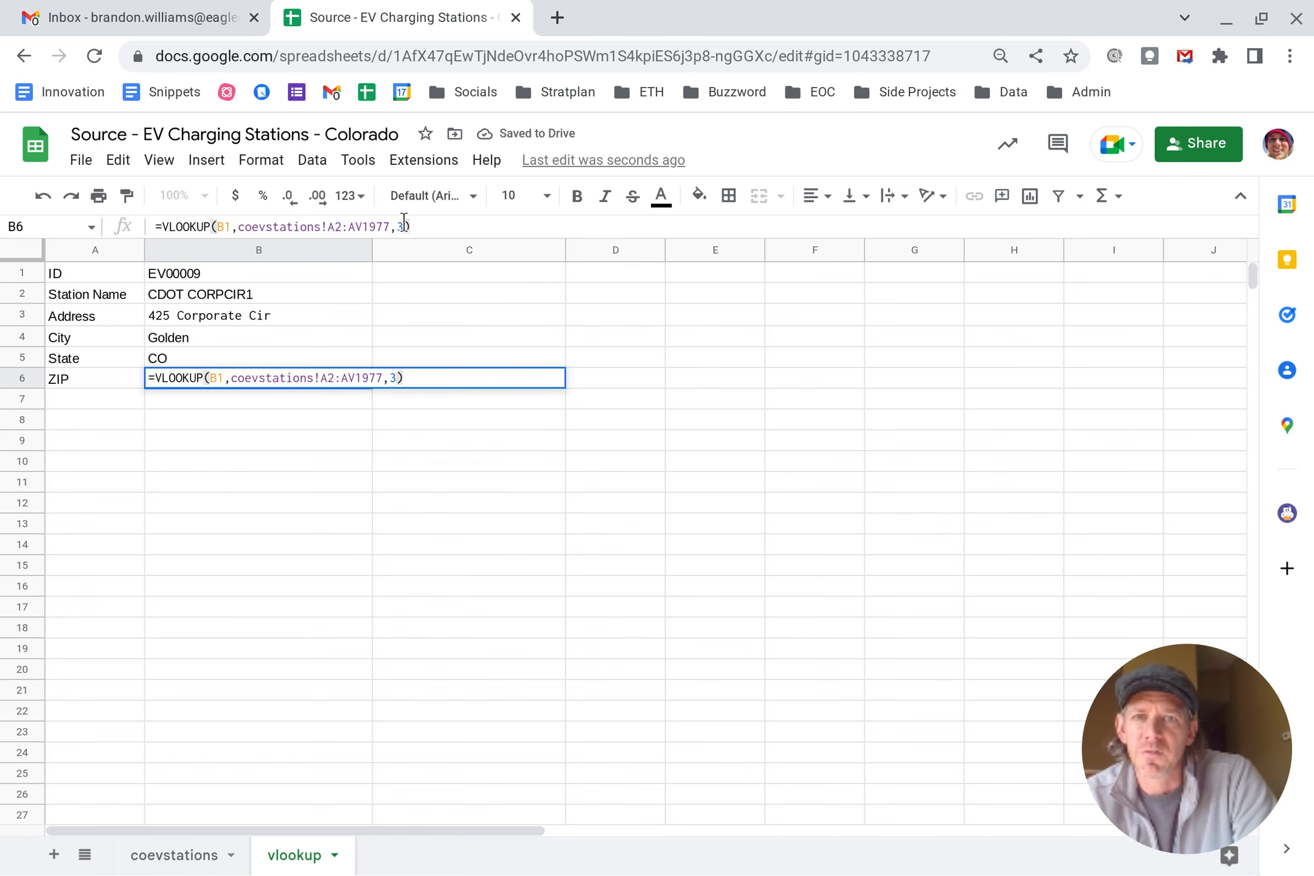
pyautogui.click(397, 228)
pyautogui.press('Delete')
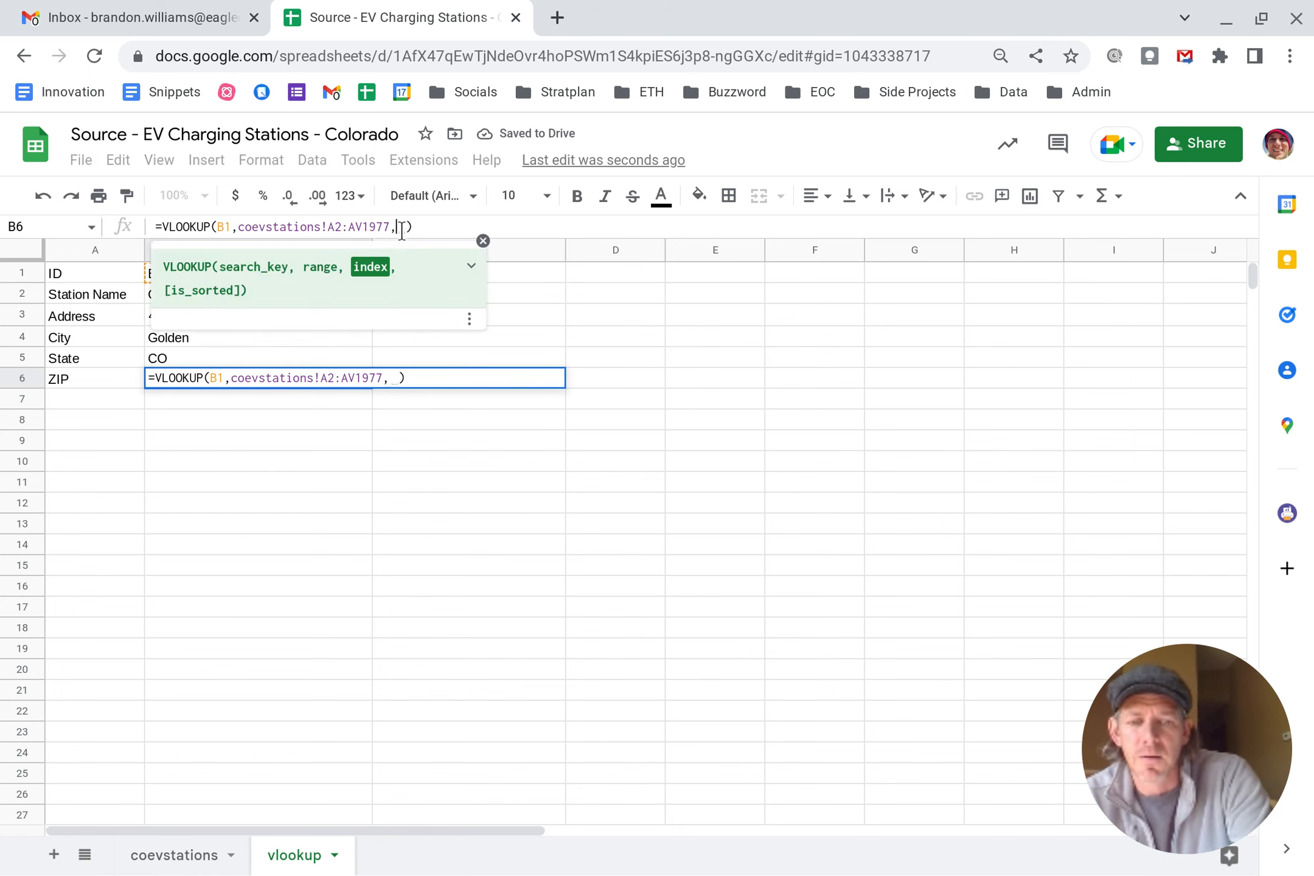
pyautogui.write('7')
pyautogui.press('Return')
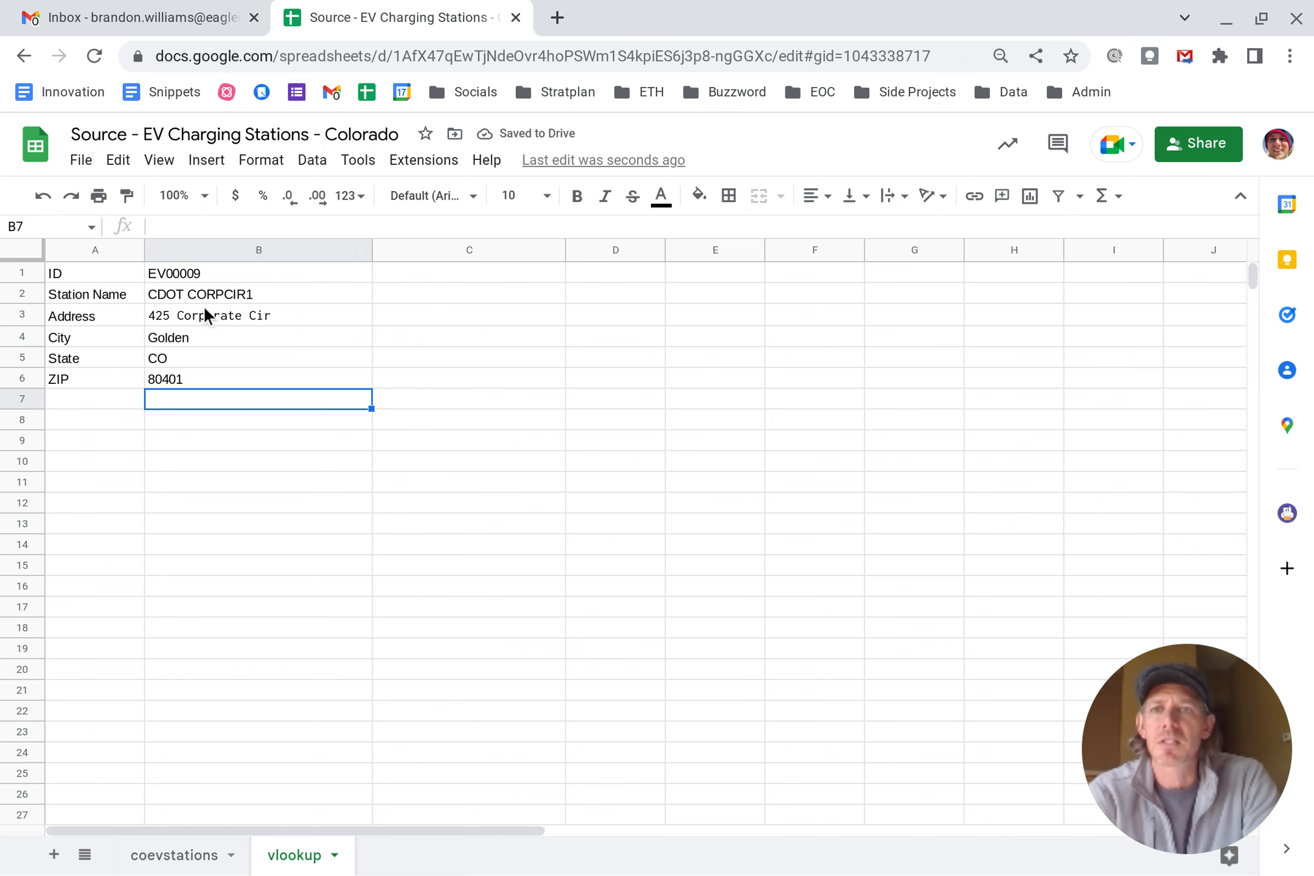
# Step: Change the ID in cell B1 to EV00037 to test the lookup formulas
pyautogui.click(207, 273)
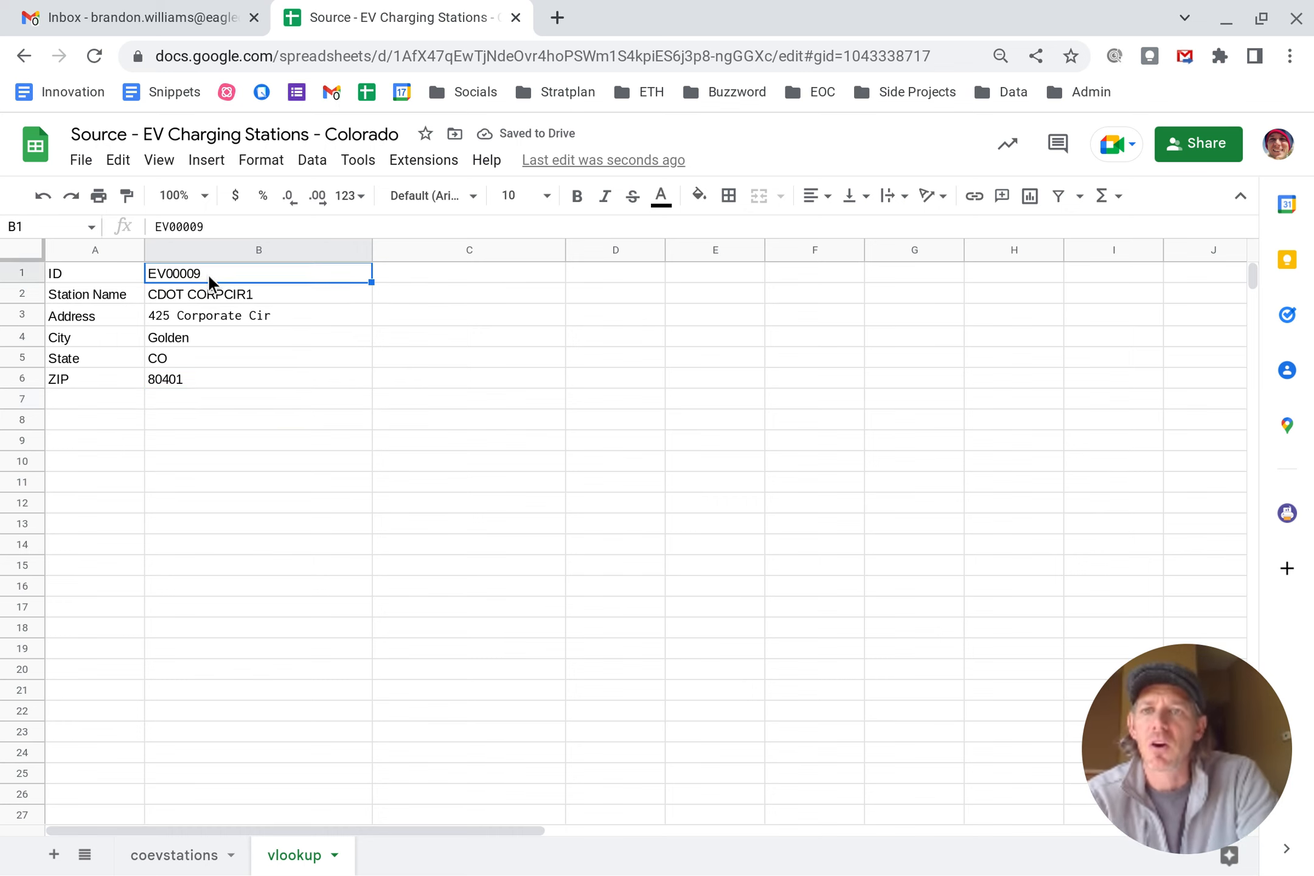
pyautogui.click(229, 223)
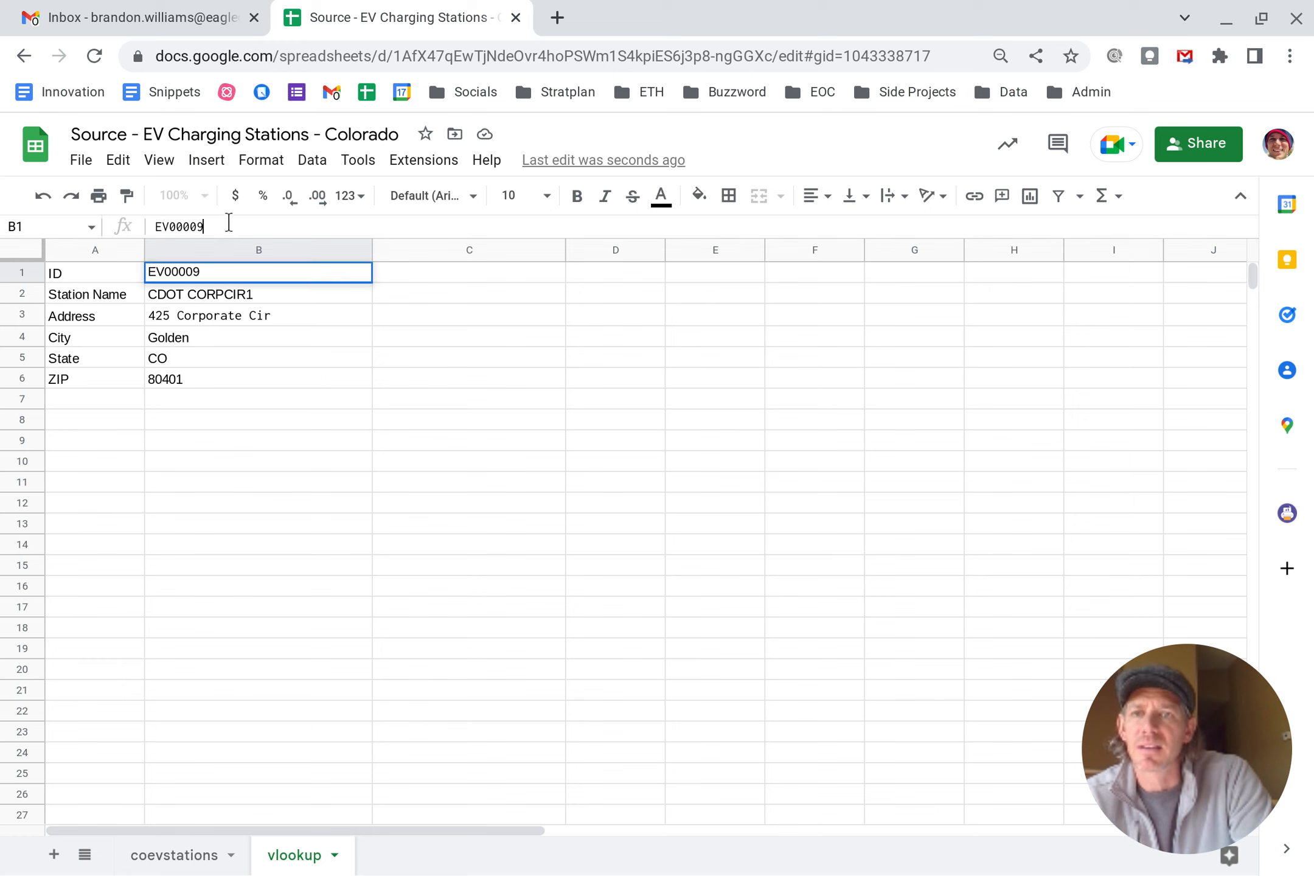
pyautogui.press('BackSpace')
pyautogui.press('BackSpace')
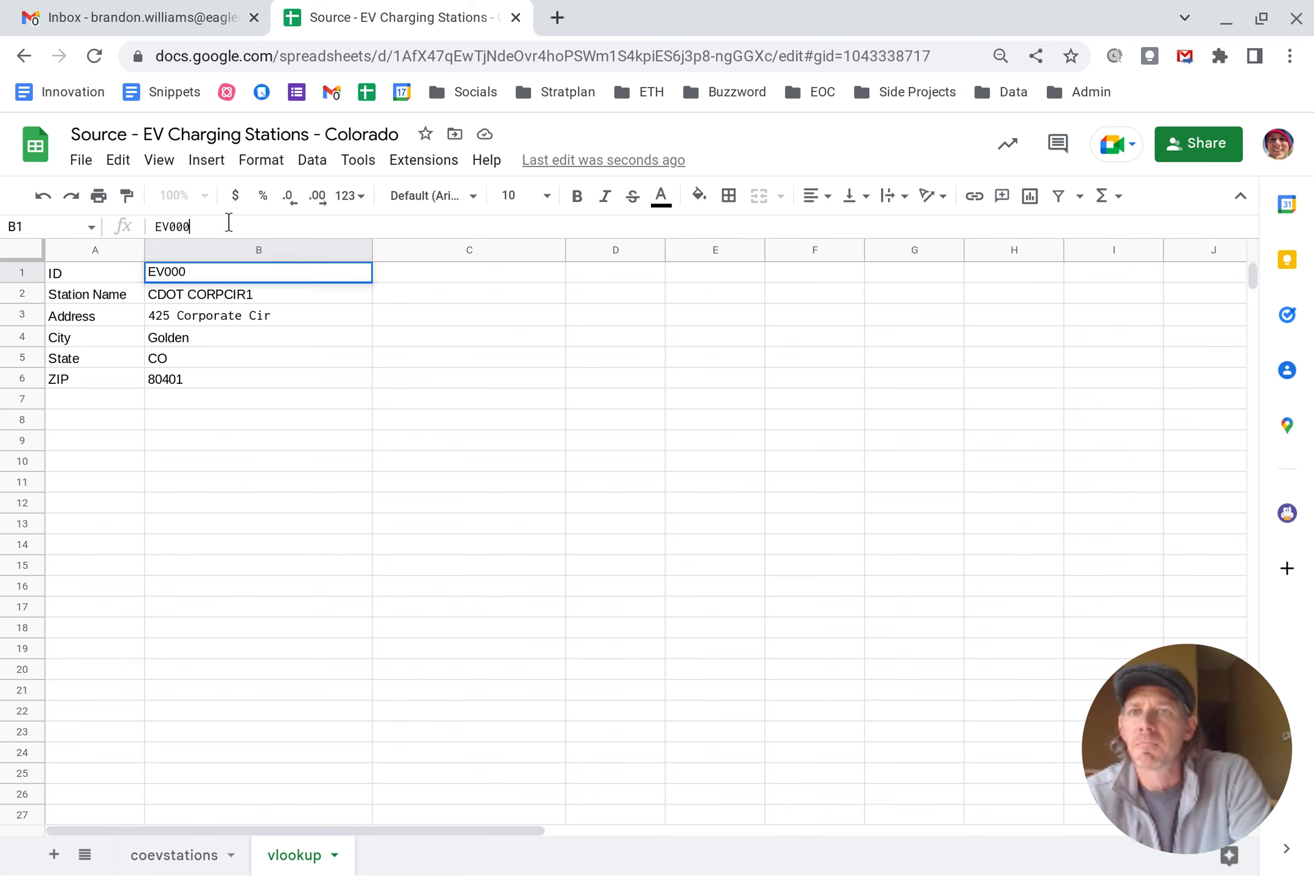
pyautogui.write('37')
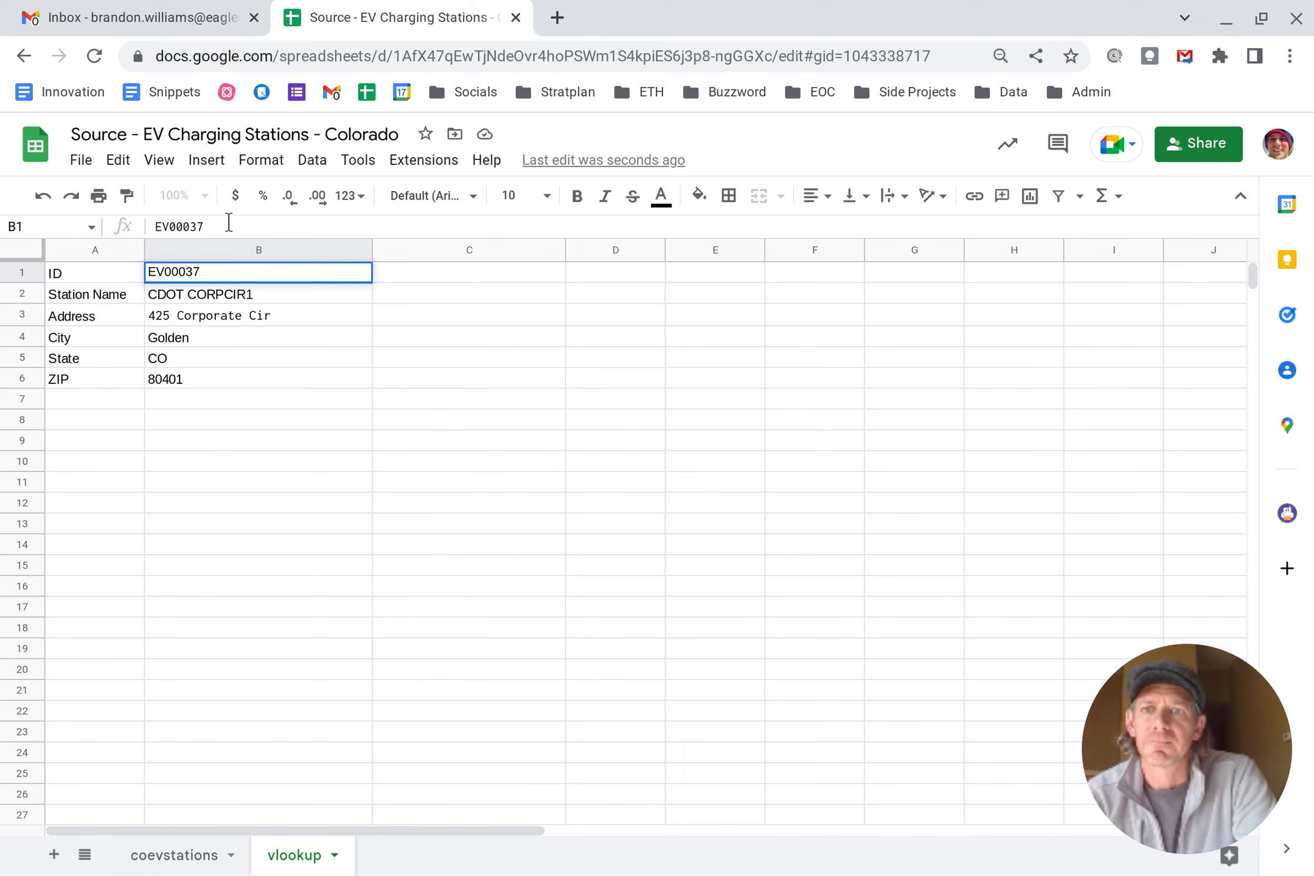
pyautogui.press('Return')
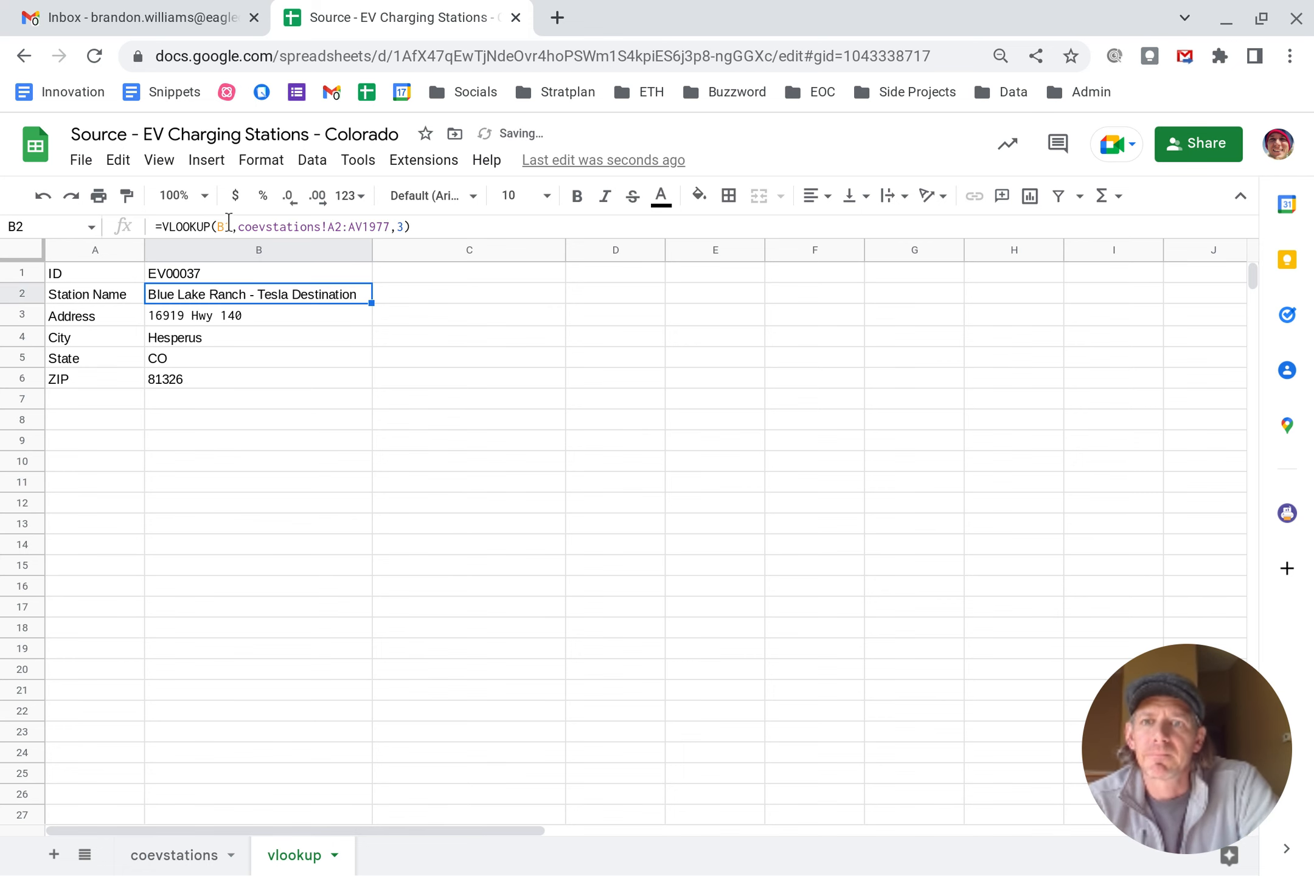
# Step: Find the EV00037 row on the coevstations sheet and compare its name and address details with the lookup results
pyautogui.click(166, 858)
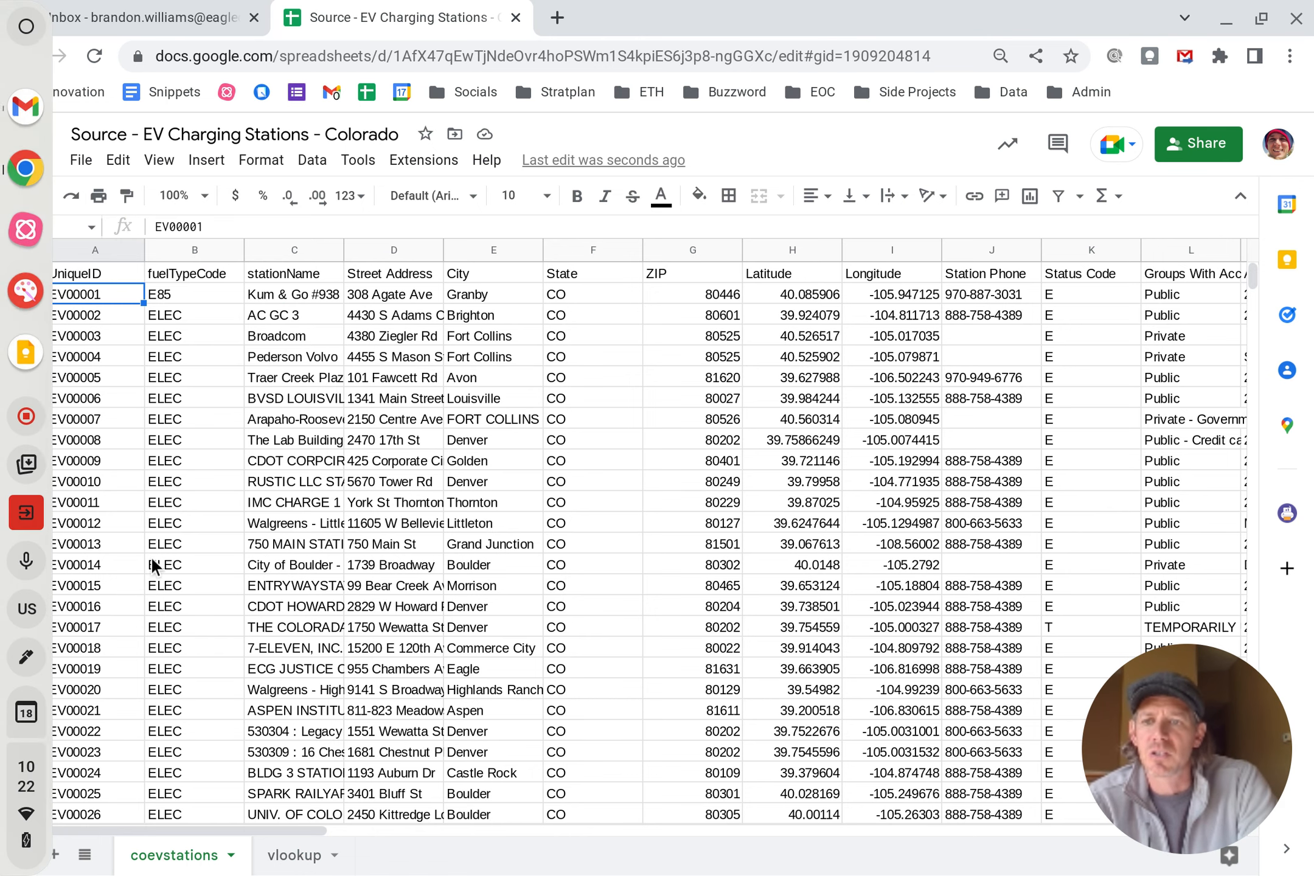
pyautogui.scroll(-20, 110, 596)
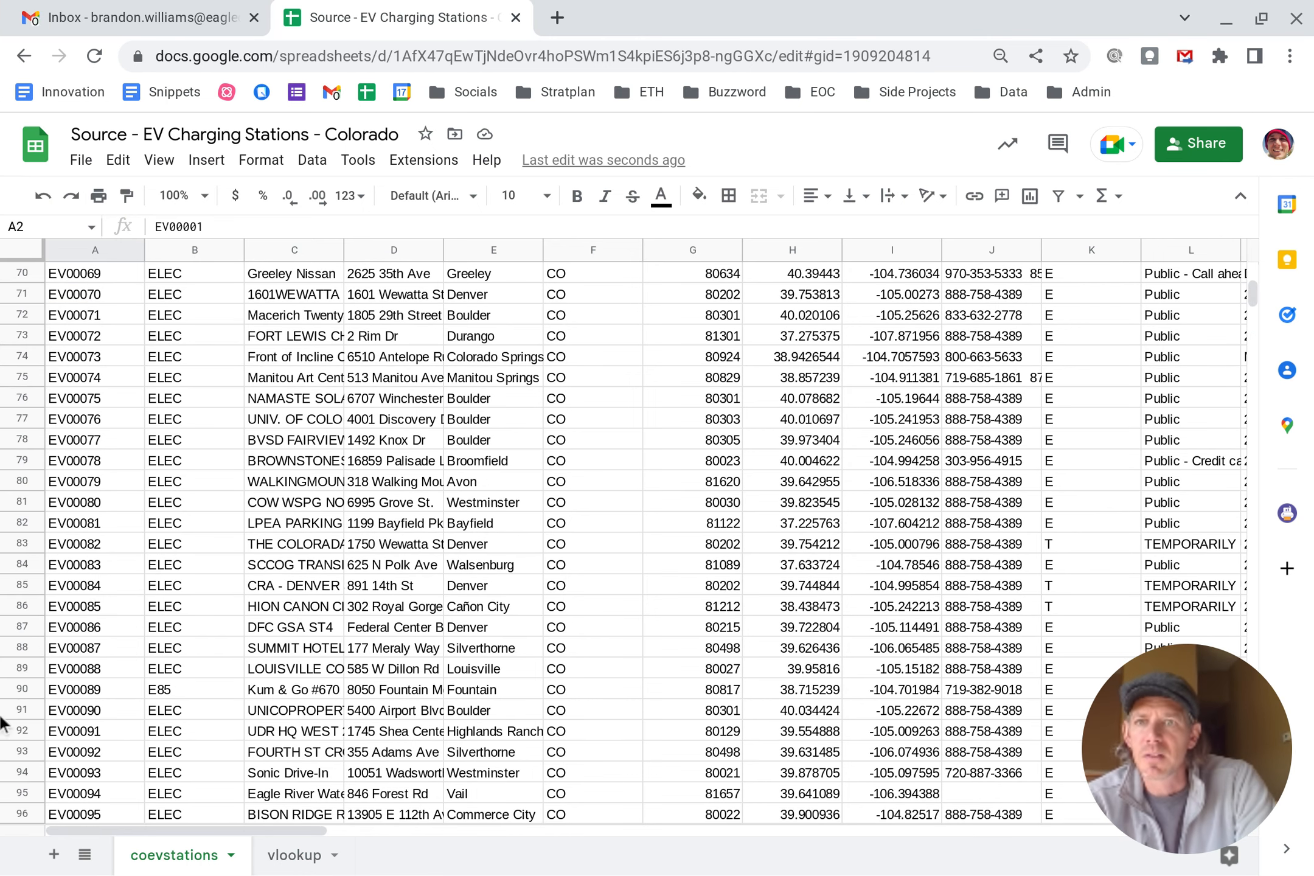
pyautogui.scroll(9, 146, 642)
pyautogui.scroll(2, 149, 645)
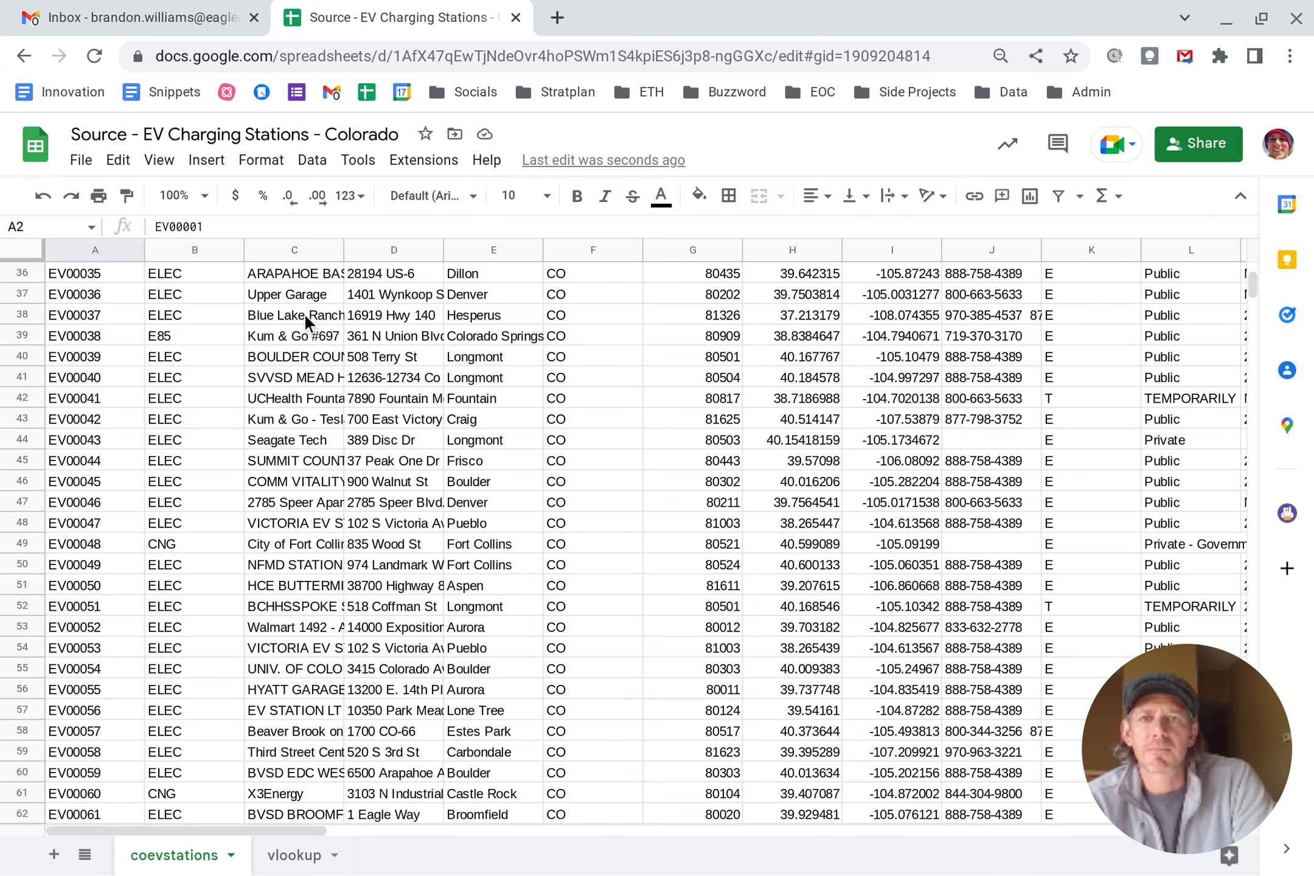
pyautogui.moveTo(3, 531)
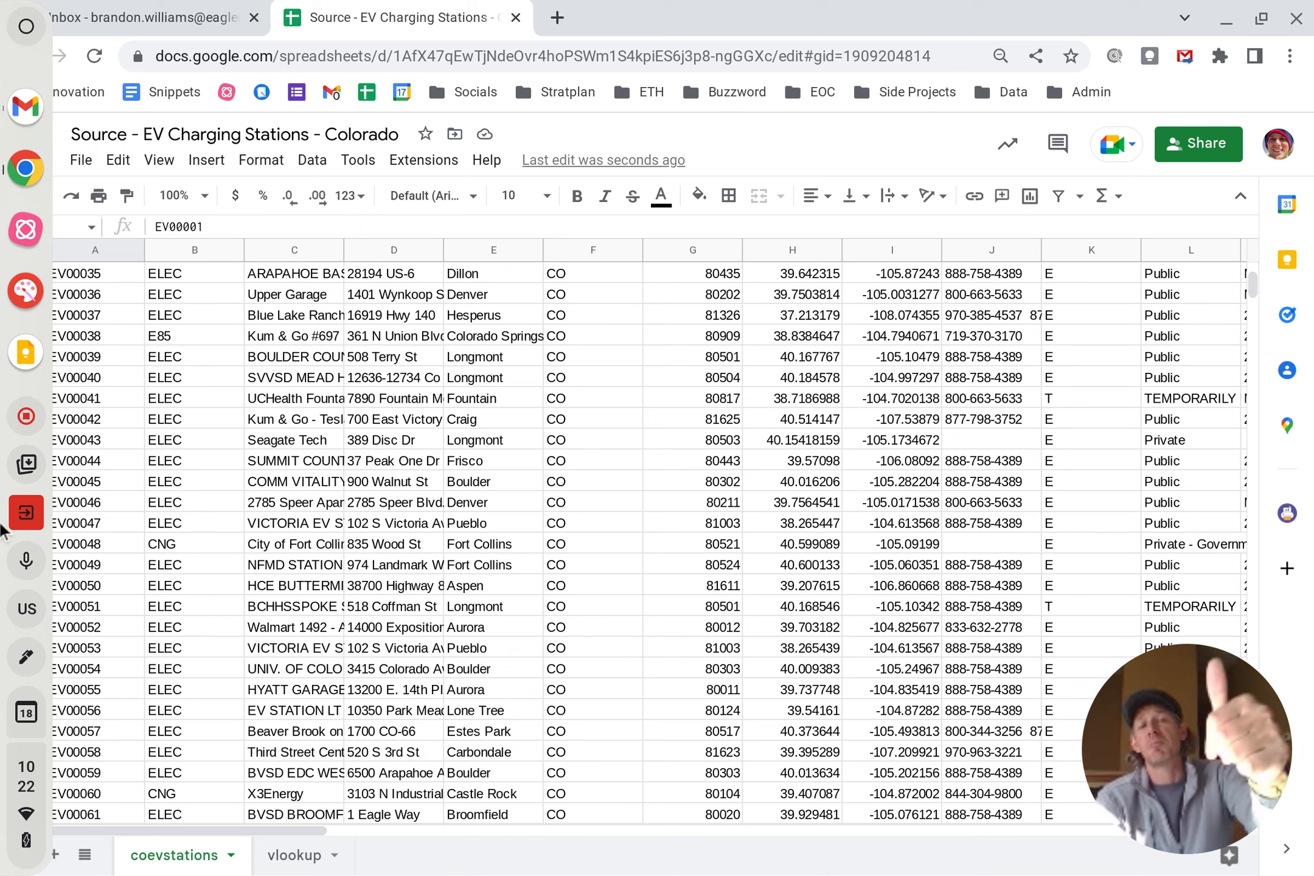